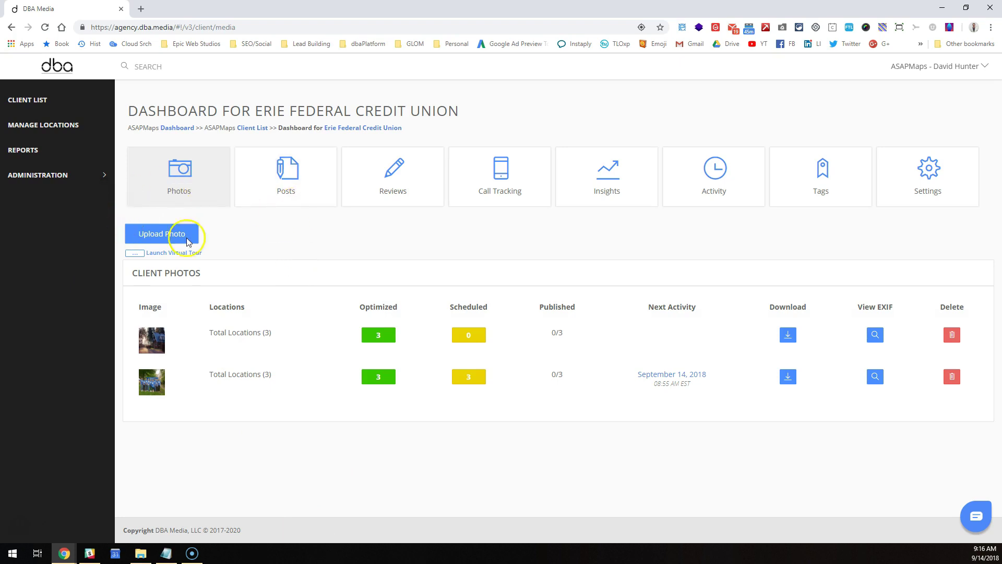
Step: Upload the kitchen photo 123.jpg from Downloads to the client's photo library
{"action": "left_click", "coordinate": [170, 235]}
{"action": "left_click", "coordinate": [501, 157]}
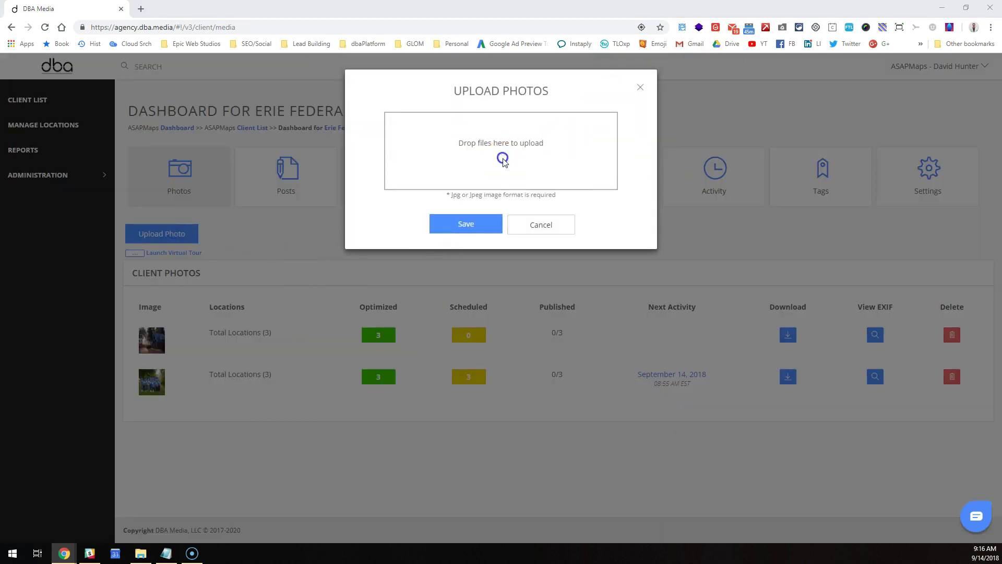
{"action": "left_click", "coordinate": [119, 126]}
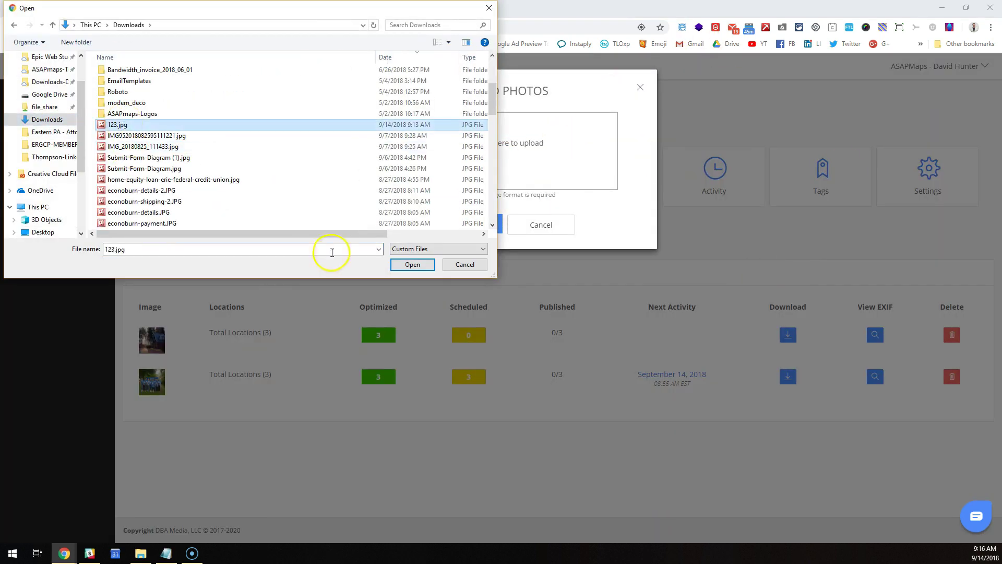
{"action": "left_click", "coordinate": [412, 265]}
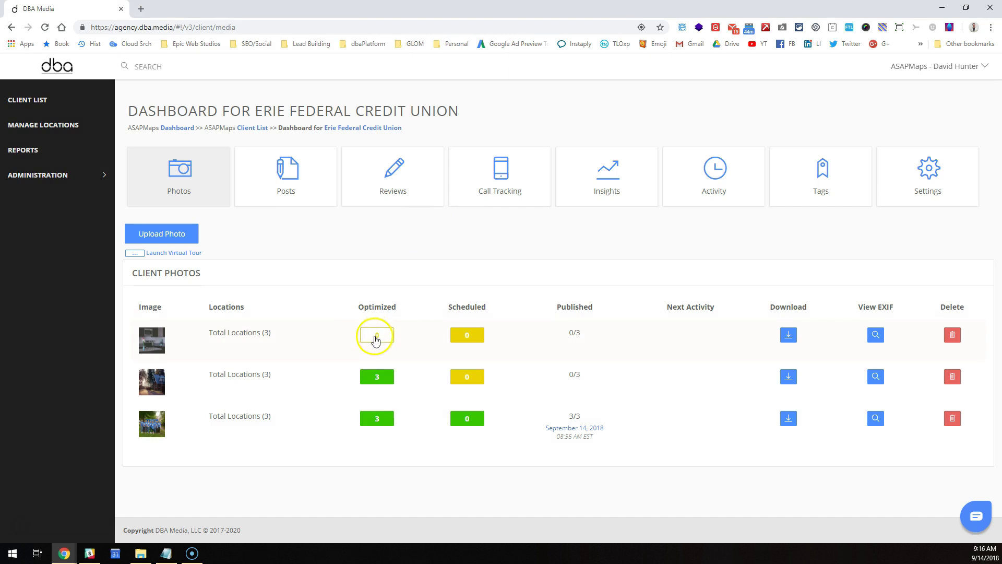
Step: Rename the new photo's file to home-mortgage-loan-erie-federal-credit-union and save it
{"action": "left_click", "coordinate": [376, 339]}
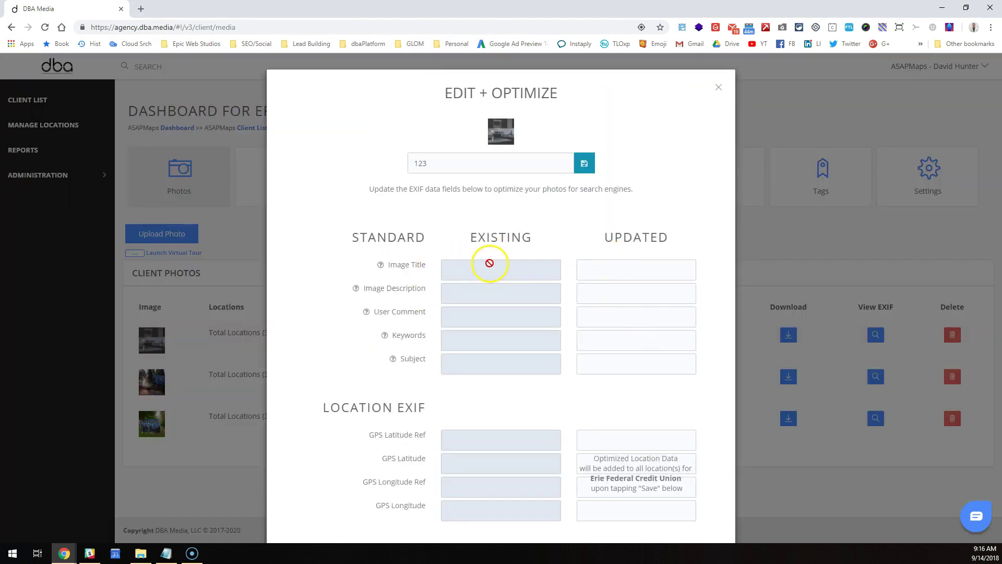
{"action": "left_click", "coordinate": [476, 171]}
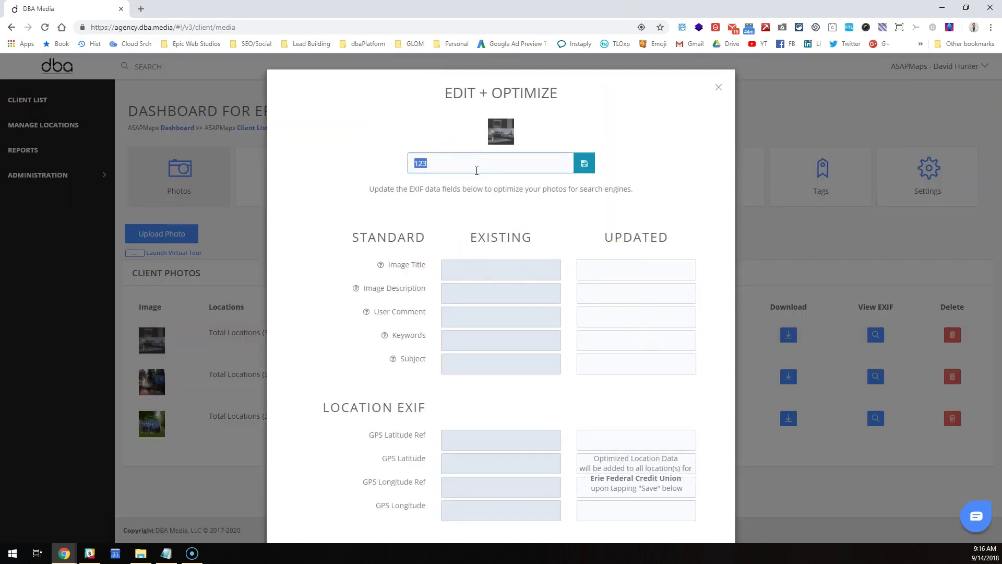
{"action": "key", "text": "ctrl+v"}
{"action": "left_click", "coordinate": [521, 166]}
{"action": "key", "text": "ctrl+a"}
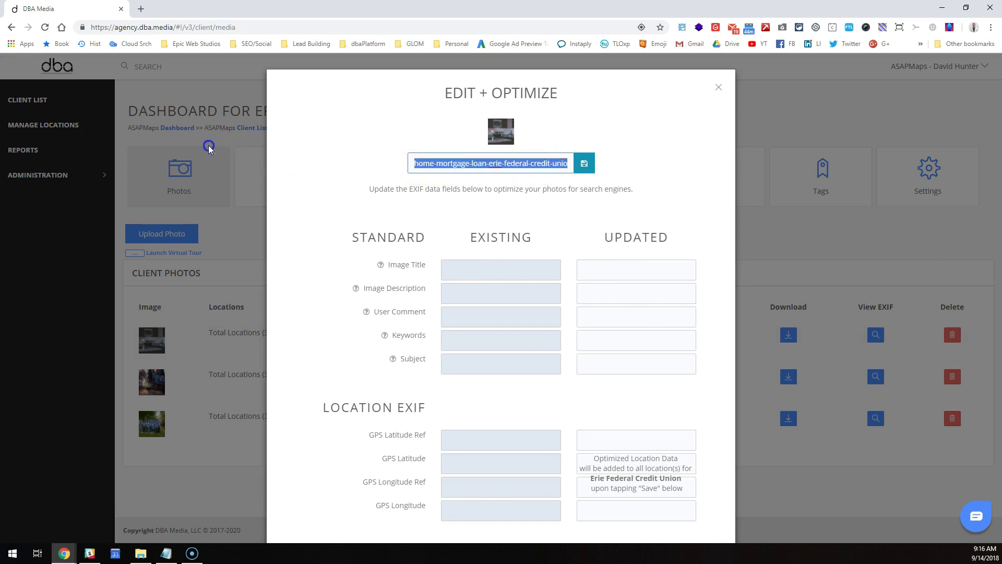
{"action": "left_click", "coordinate": [585, 163]}
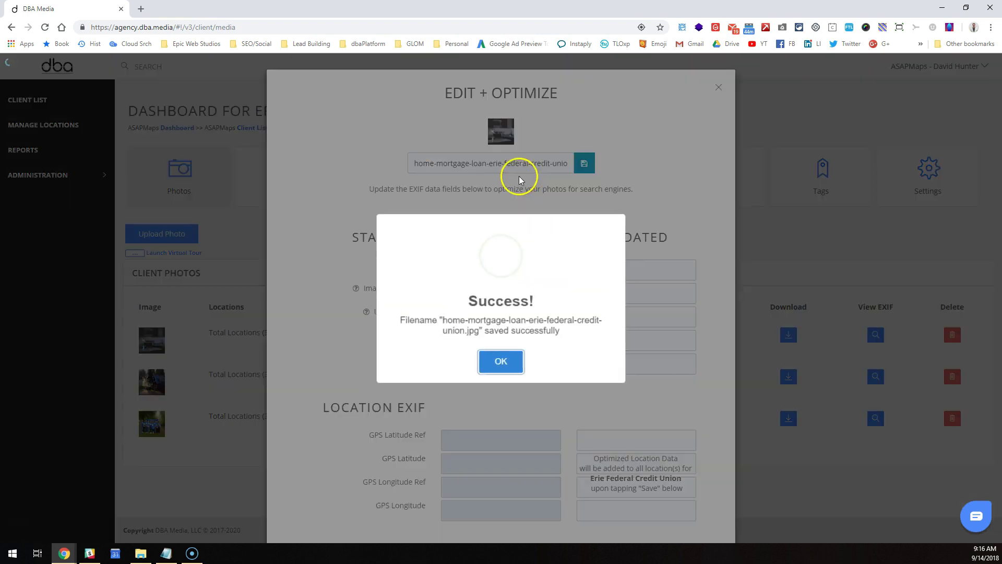
{"action": "left_click", "coordinate": [481, 364]}
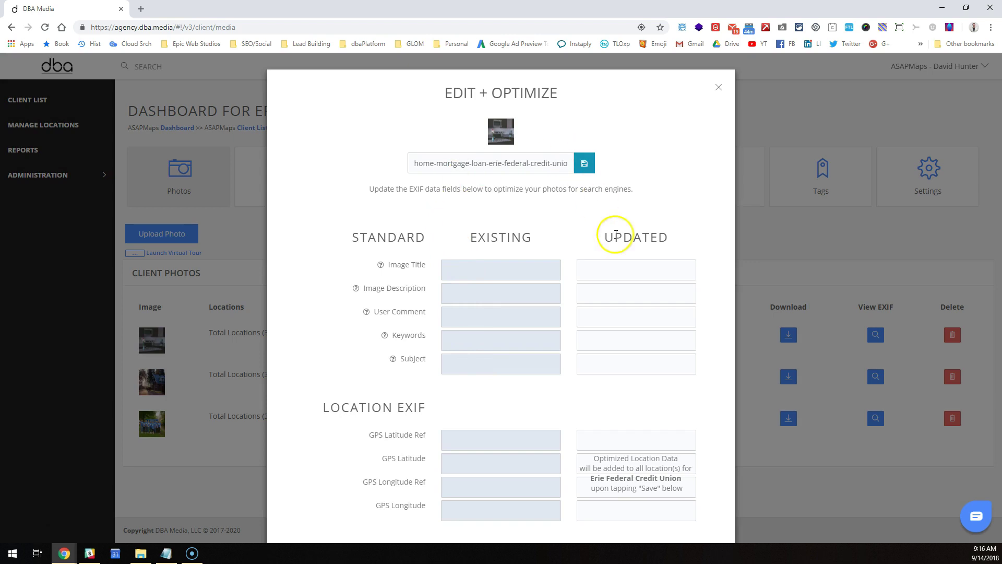
Step: Fill the photo's EXIF title, description, keywords, dates and owner 'Erie Federal Credit Union', then save
{"action": "left_click", "coordinate": [617, 270]}
{"action": "left_click", "coordinate": [600, 294]}
{"action": "left_click", "coordinate": [600, 317]}
{"action": "left_click", "coordinate": [600, 340]}
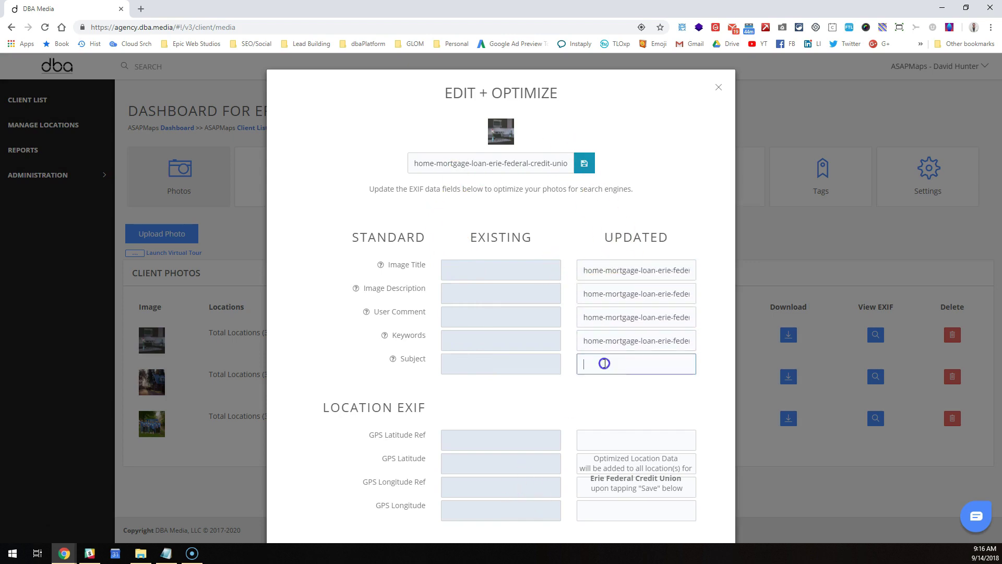
{"action": "left_click", "coordinate": [600, 364]}
{"action": "scroll", "coordinate": [600, 365], "scroll_direction": "down", "scroll_amount": 7}
{"action": "left_click", "coordinate": [618, 293]}
{"action": "left_click", "coordinate": [615, 390]}
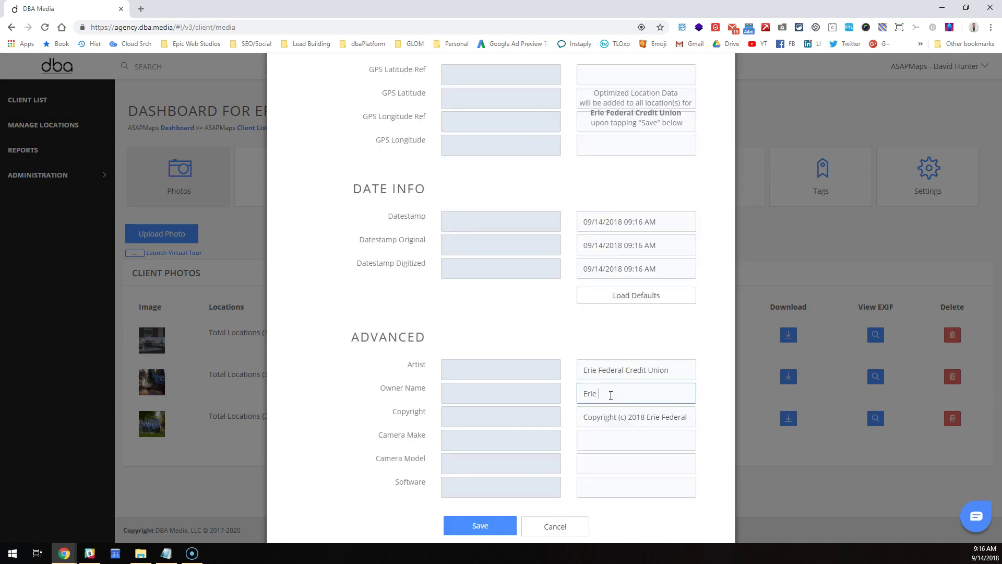
{"action": "type", "text": "Erie Federal Credit Union"}
{"action": "key", "text": "Tab"}
{"action": "left_click", "coordinate": [634, 441]}
{"action": "left_click", "coordinate": [624, 491]}
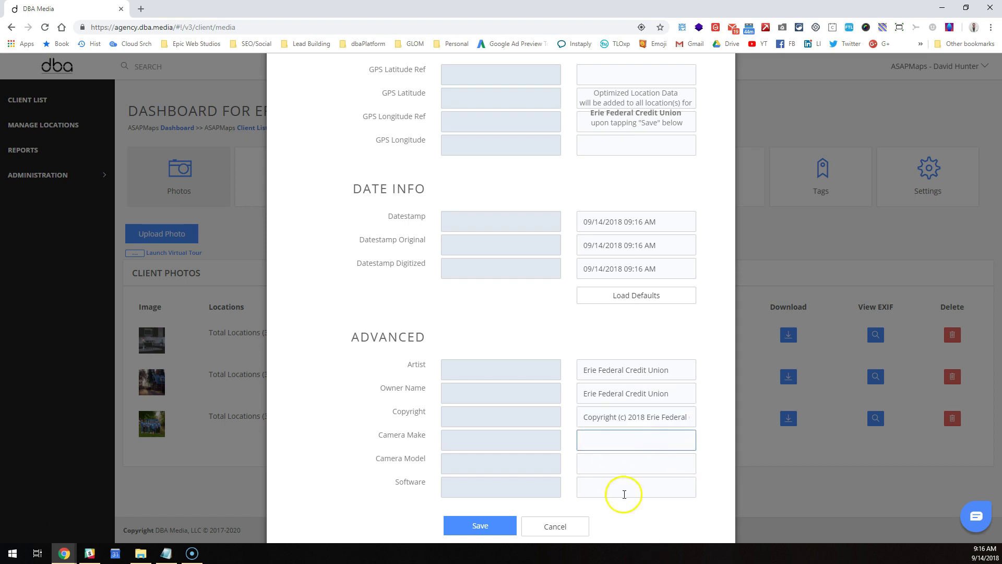
{"action": "left_click", "coordinate": [491, 524]}
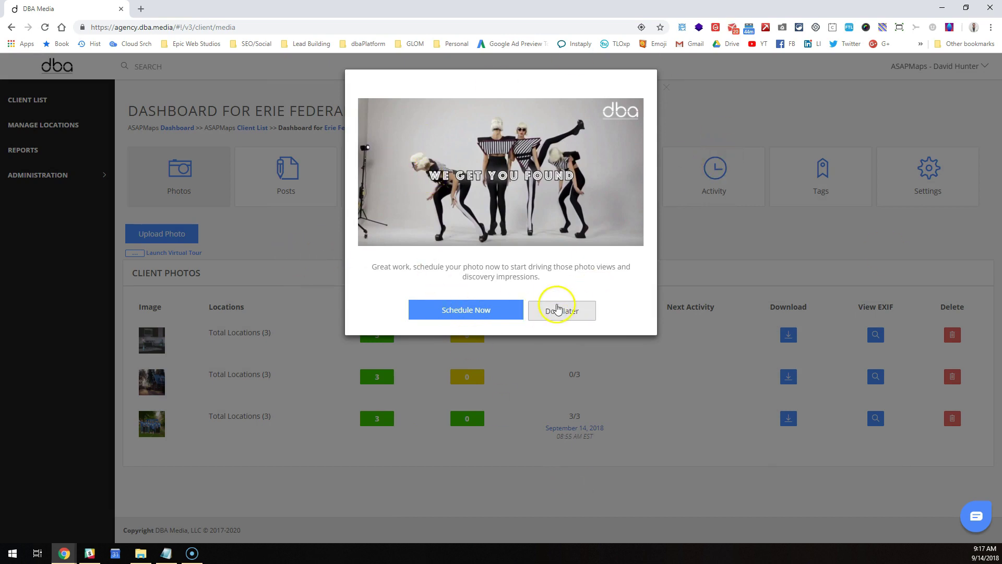
Step: Postpone scheduling the photo and start a new post on the client's Posts page
{"action": "left_click", "coordinate": [558, 309]}
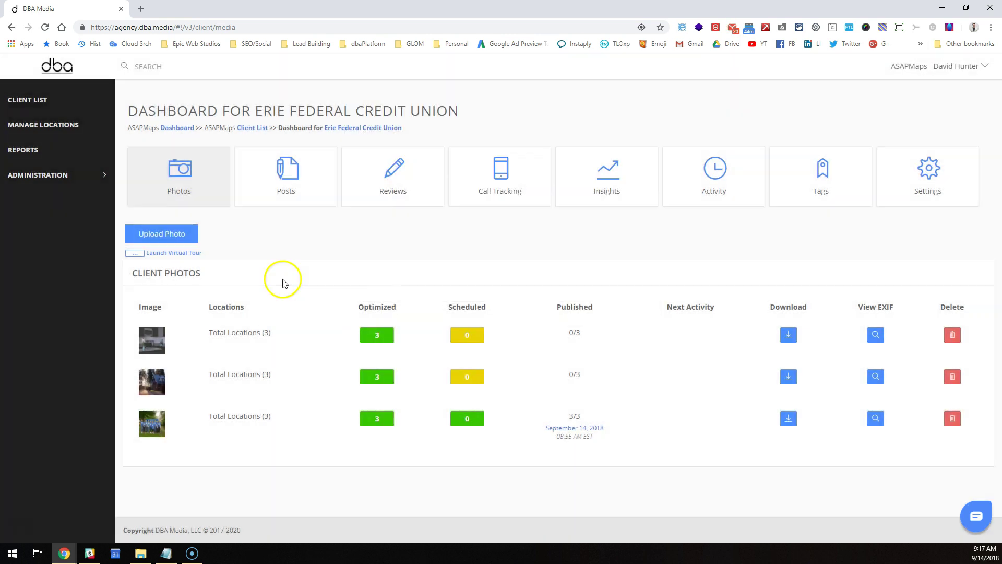
{"action": "left_click", "coordinate": [296, 170]}
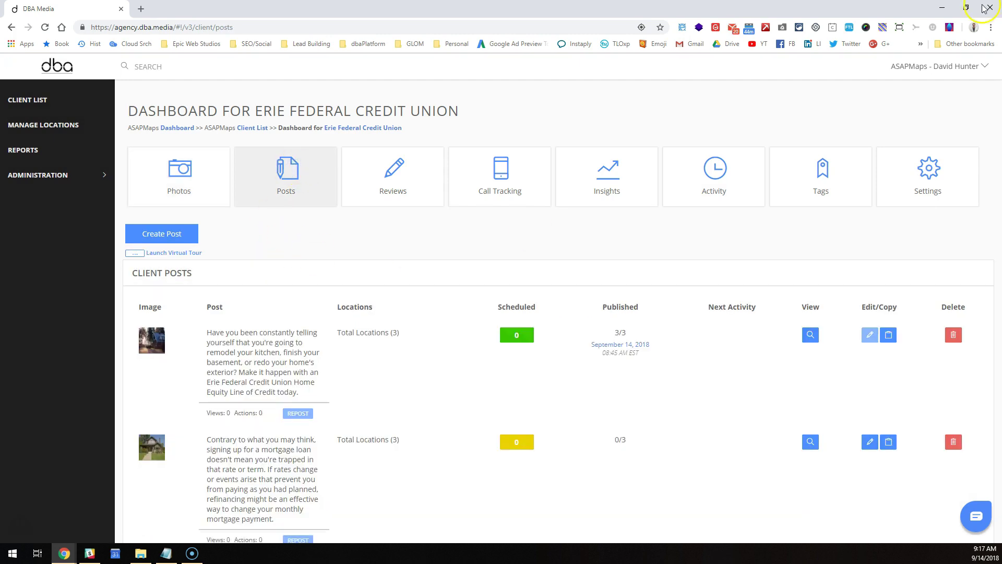
{"action": "left_click", "coordinate": [175, 236]}
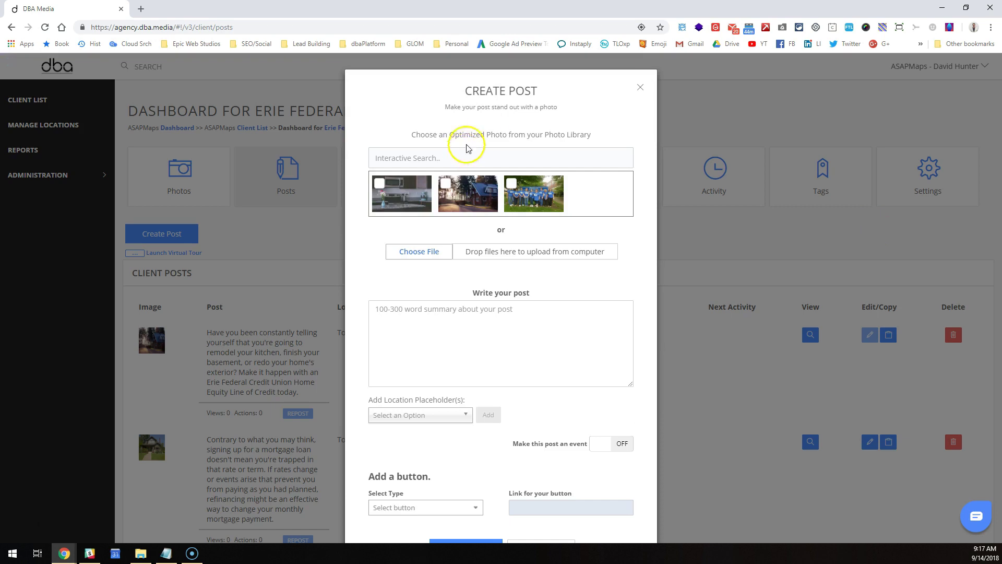
Step: Select the kitchen photo and paste the mortgage pre-qualification paragraph as the post text
{"action": "left_click", "coordinate": [380, 183]}
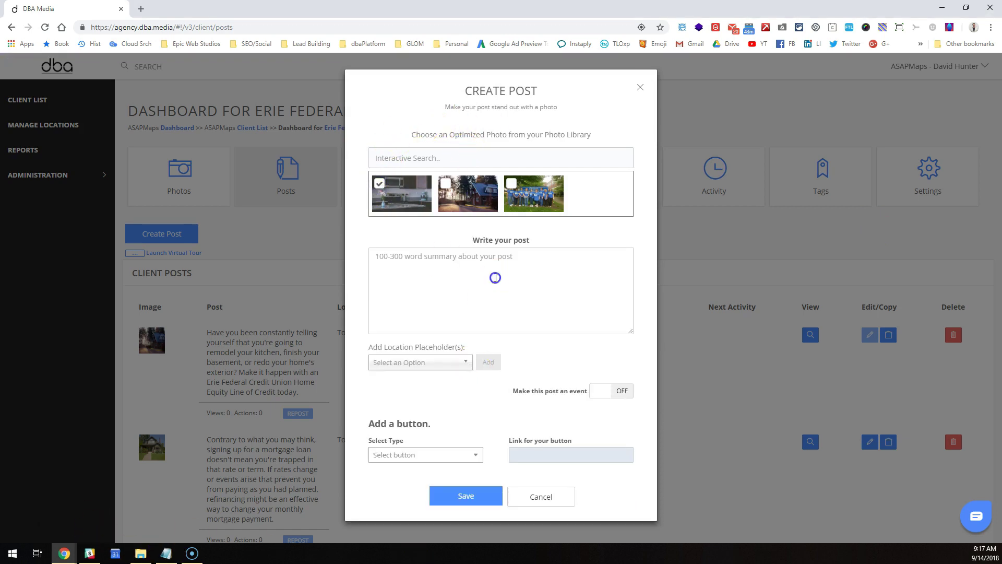
{"action": "left_click", "coordinate": [495, 277]}
{"action": "type", "text": "Considering buying a new house in the coming months? Get pre-qualified for a mortgage loan from the Erie Federal Credit Union! Being pre-qualified allows you to find the perfect home in your price range."}
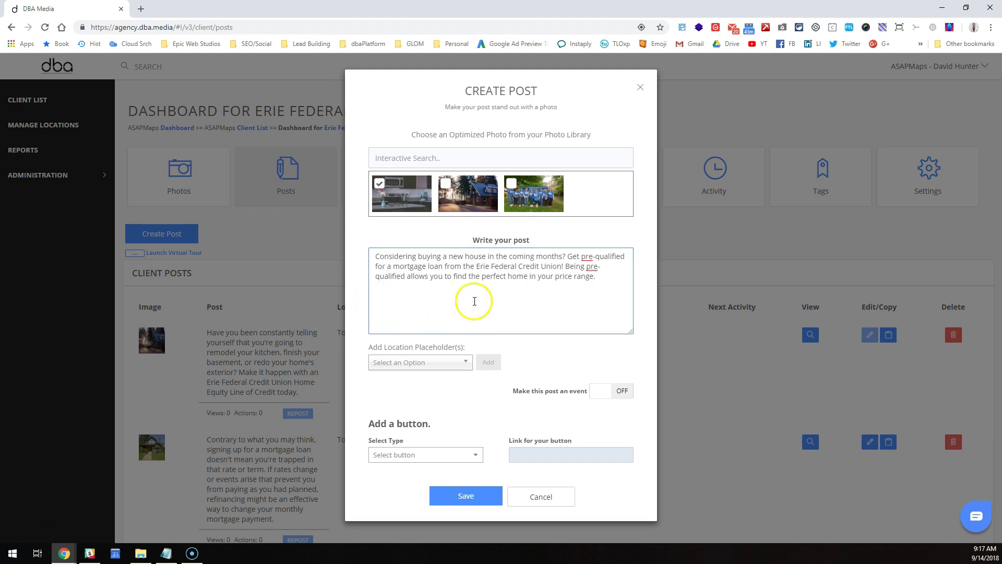
{"action": "key", "text": "alt+Tab"}
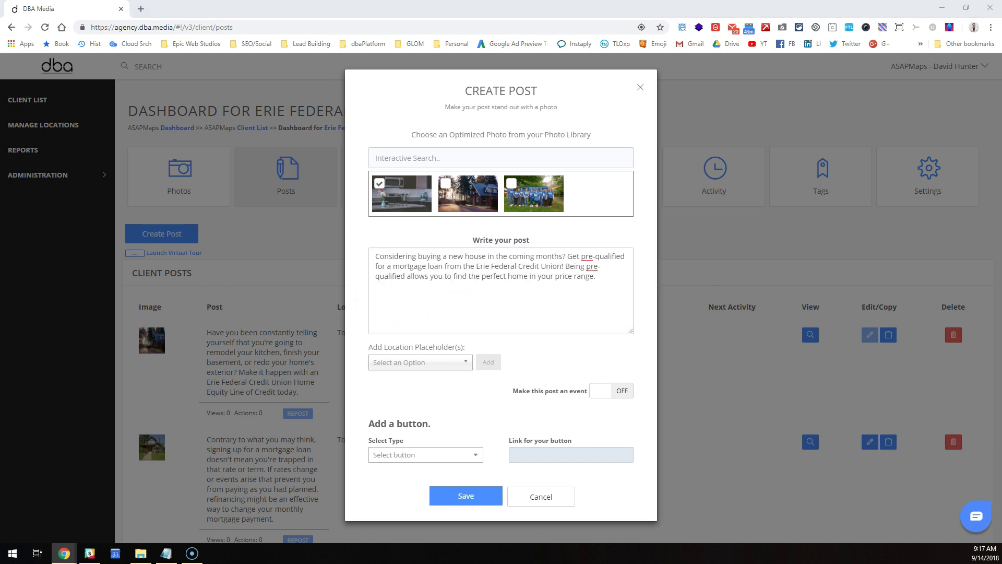
Step: Try a Location Address placeholder after 'Union', then remove it and restore the '!'
{"action": "left_click", "coordinate": [432, 368]}
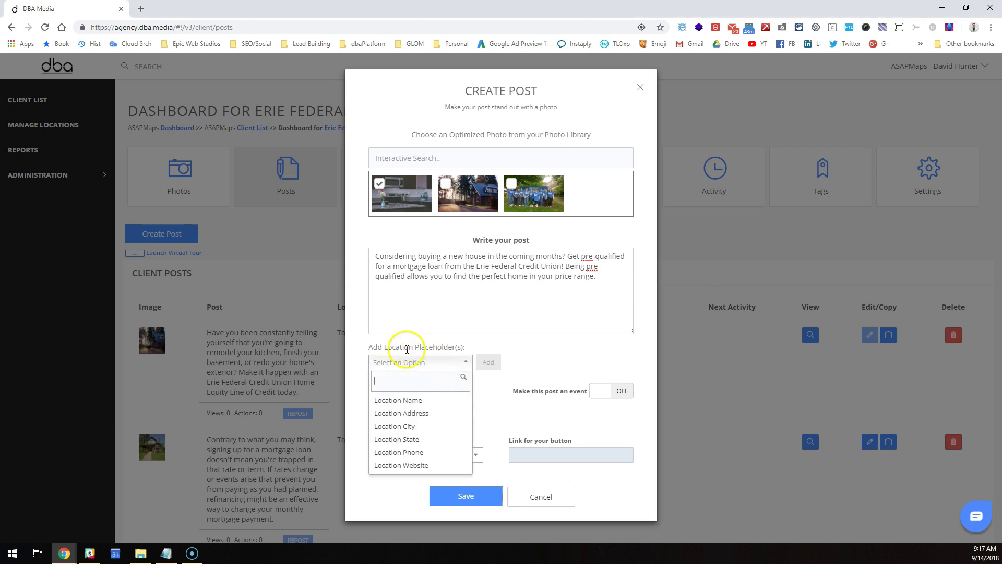
{"action": "left_click_drag", "start_coordinate": [379, 348], "coordinate": [444, 347]}
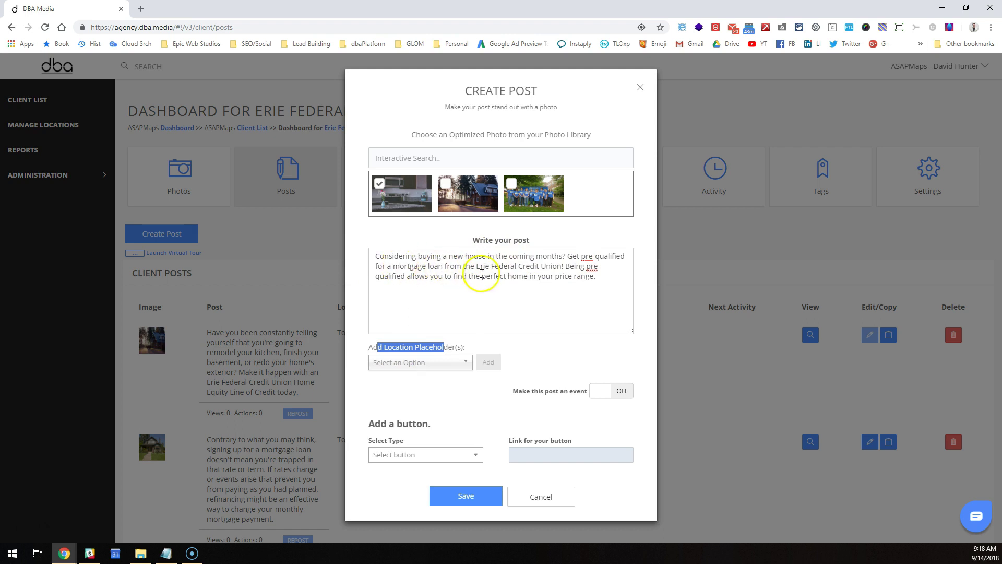
{"action": "left_click", "coordinate": [560, 267]}
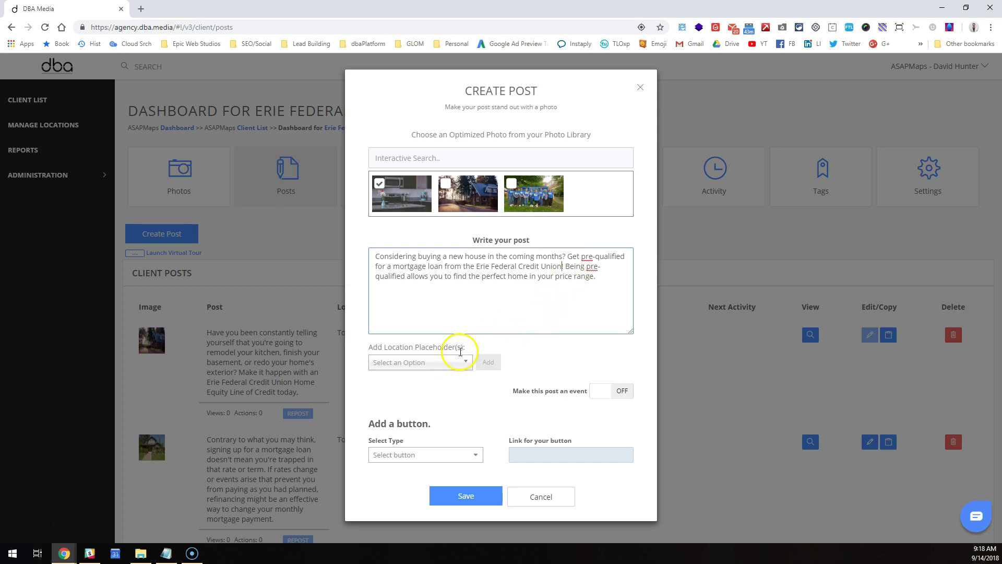
{"action": "left_click", "coordinate": [452, 361]}
{"action": "left_click", "coordinate": [438, 411]}
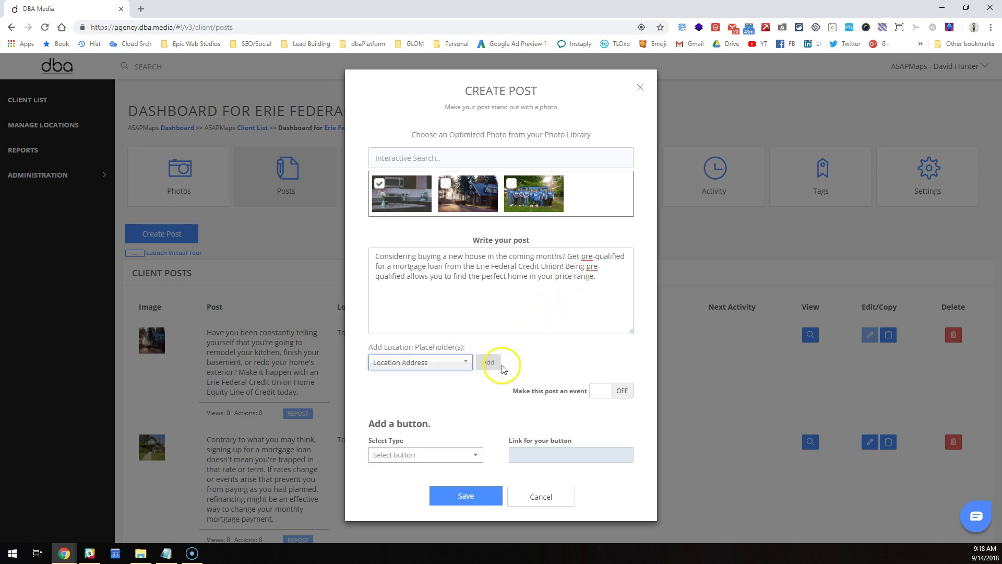
{"action": "left_click", "coordinate": [490, 364]}
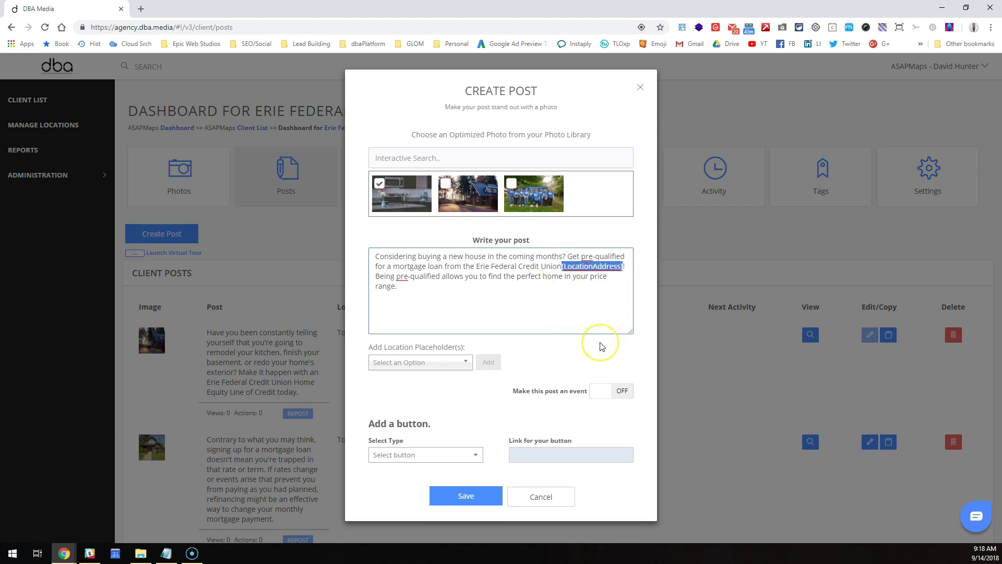
{"action": "key", "text": "BackSpace"}
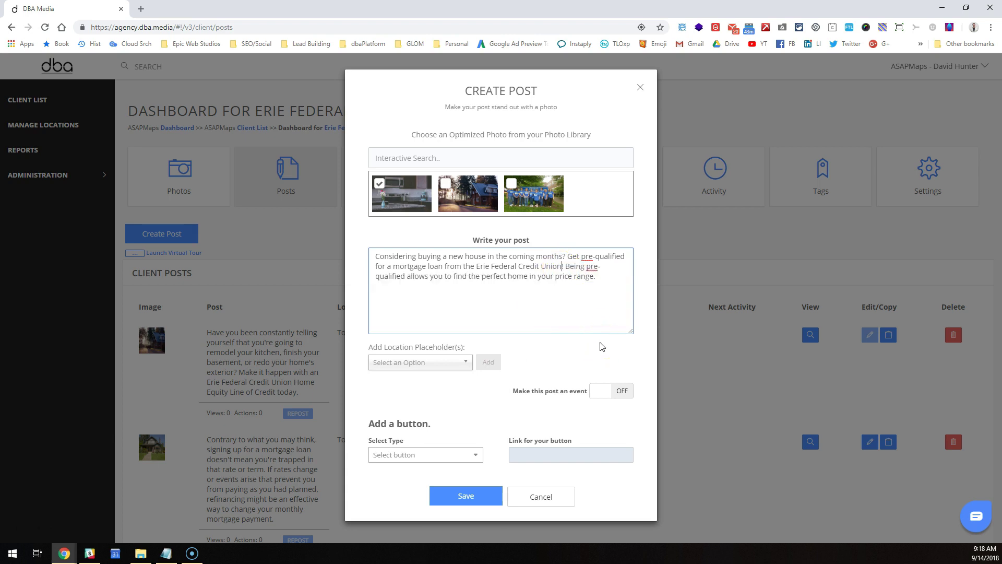
{"action": "type", "text": "!"}
Step: Set a Learn more button linking to the eriefcu.org mortgage-center URL instead of the location website
{"action": "left_click", "coordinate": [420, 455]}
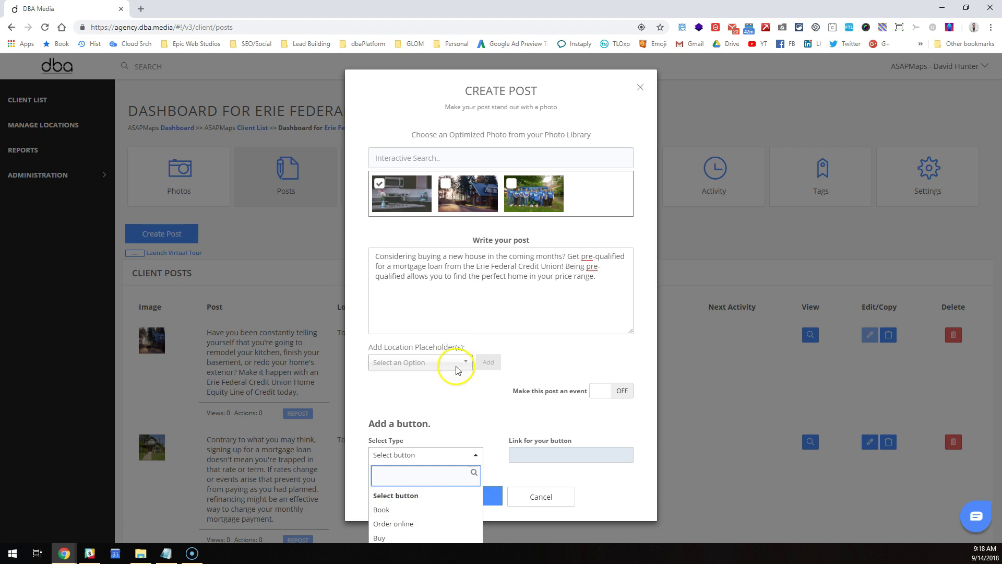
{"action": "scroll", "coordinate": [444, 396], "scroll_direction": "down", "scroll_amount": 1}
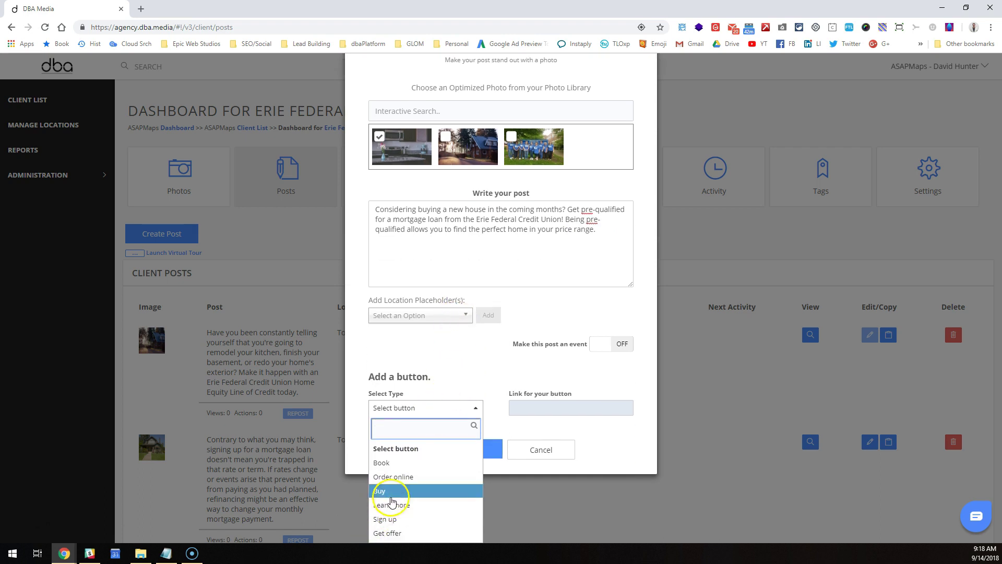
{"action": "left_click", "coordinate": [394, 505]}
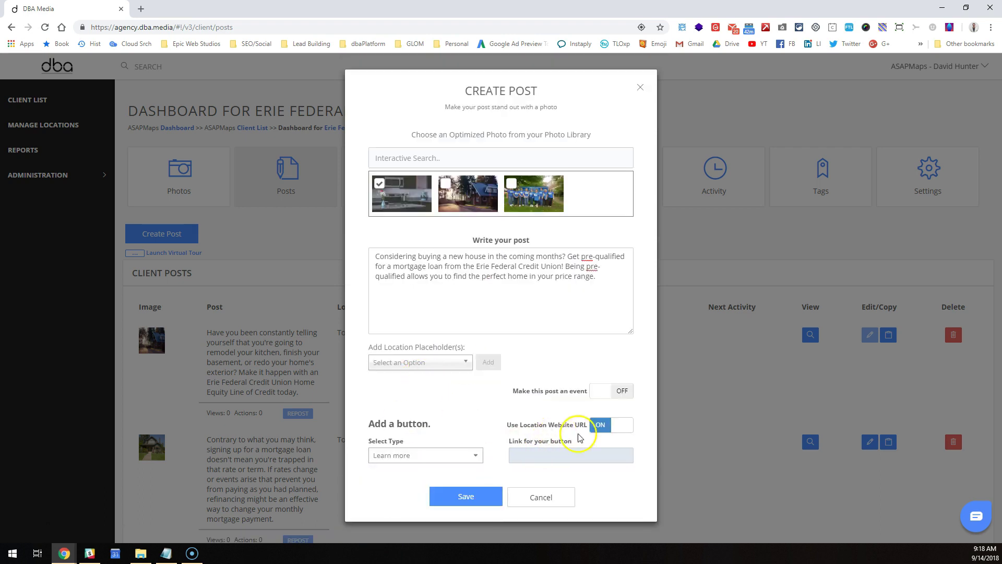
{"action": "left_click_drag", "start_coordinate": [583, 432], "coordinate": [612, 429]}
{"action": "left_click", "coordinate": [606, 425]}
{"action": "left_click", "coordinate": [558, 452]}
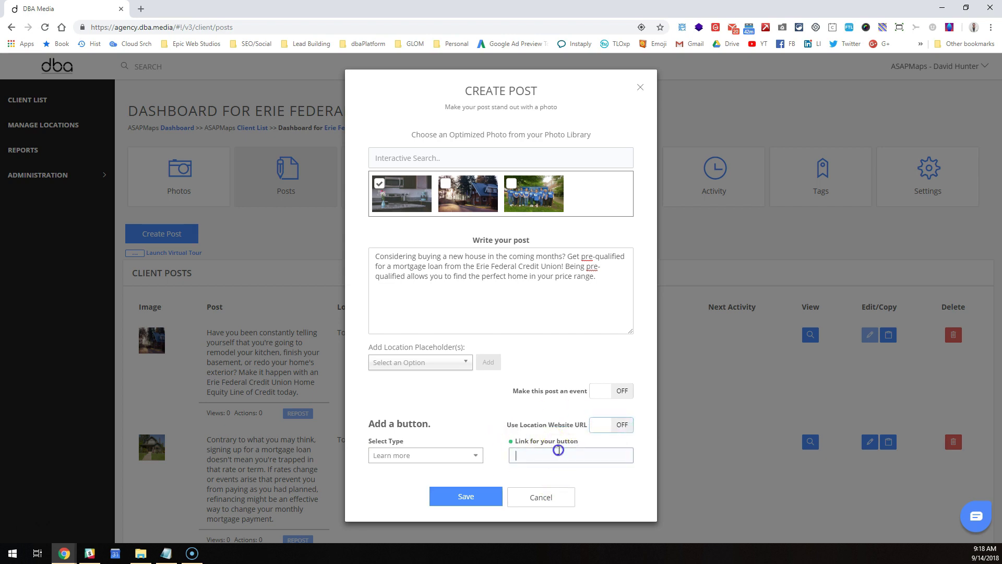
{"action": "key", "text": "ctrl+v"}
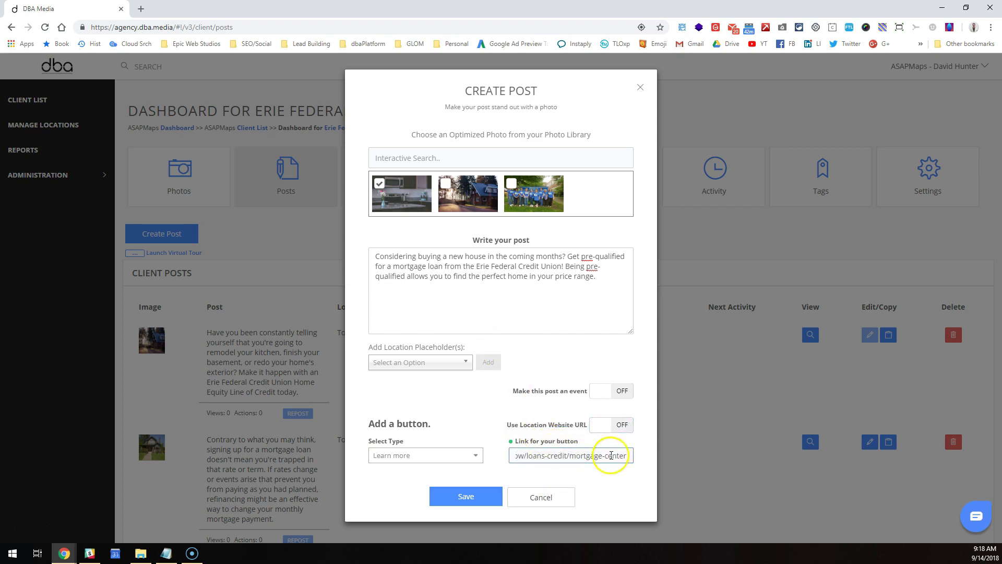
{"action": "left_click_drag", "start_coordinate": [627, 457], "coordinate": [477, 454]}
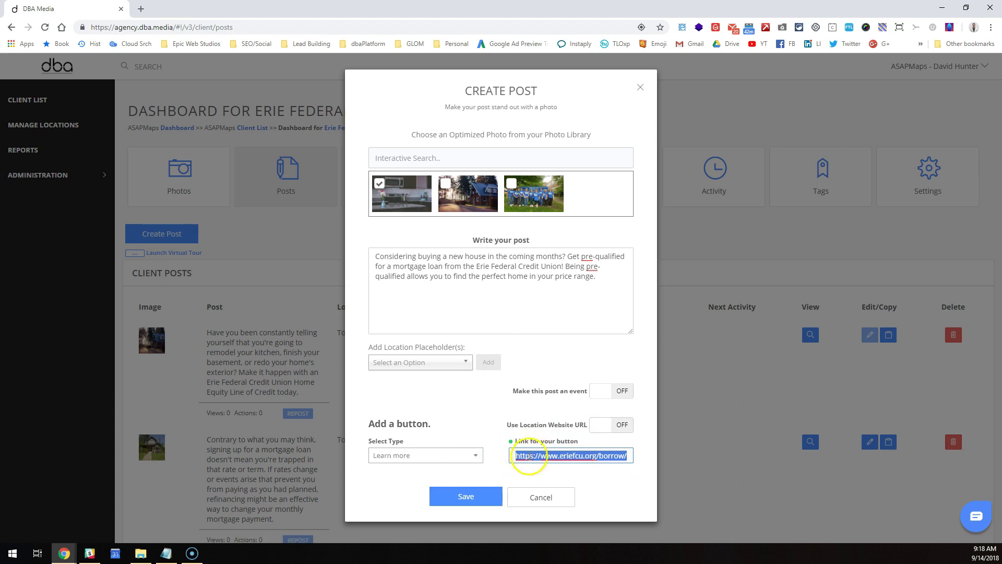
{"action": "left_click", "coordinate": [522, 454]}
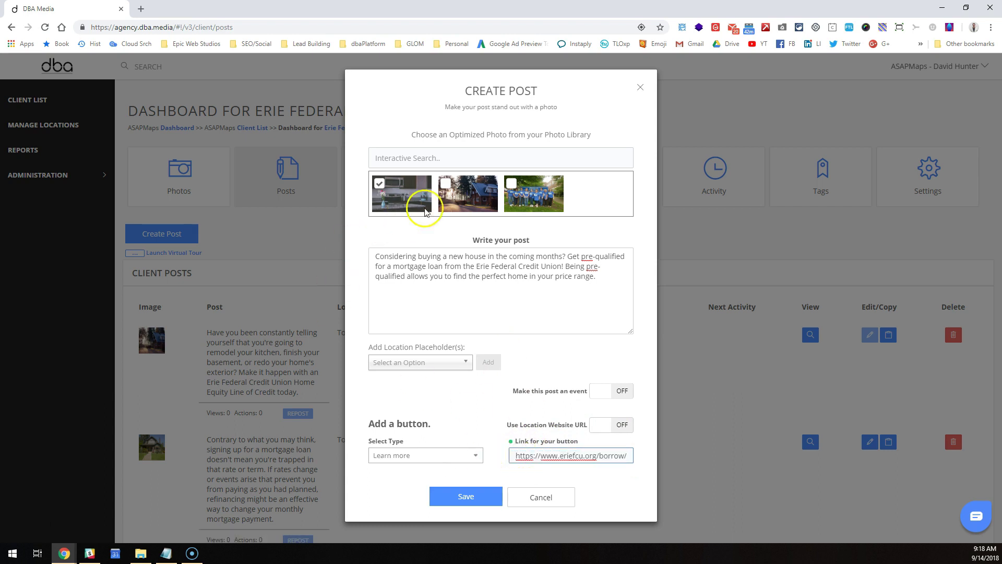
Step: Save the mortgage post and choose Schedule Now in the follow-up prompt
{"action": "left_click", "coordinate": [470, 493]}
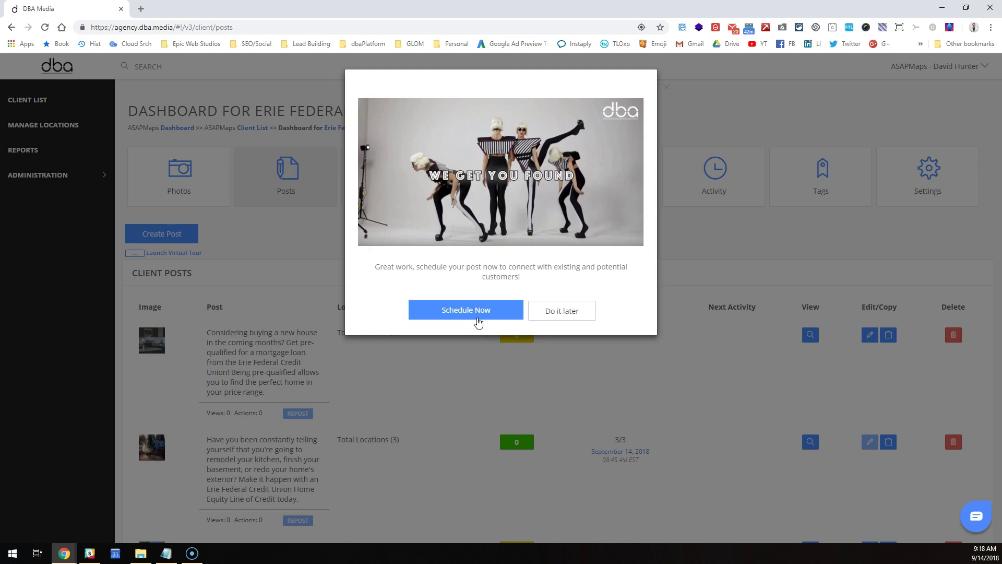
{"action": "left_click", "coordinate": [472, 315]}
Step: In Google My Business, start a new post and choose to add a photo from the computer
{"action": "mouse_move", "coordinate": [64, 552]}
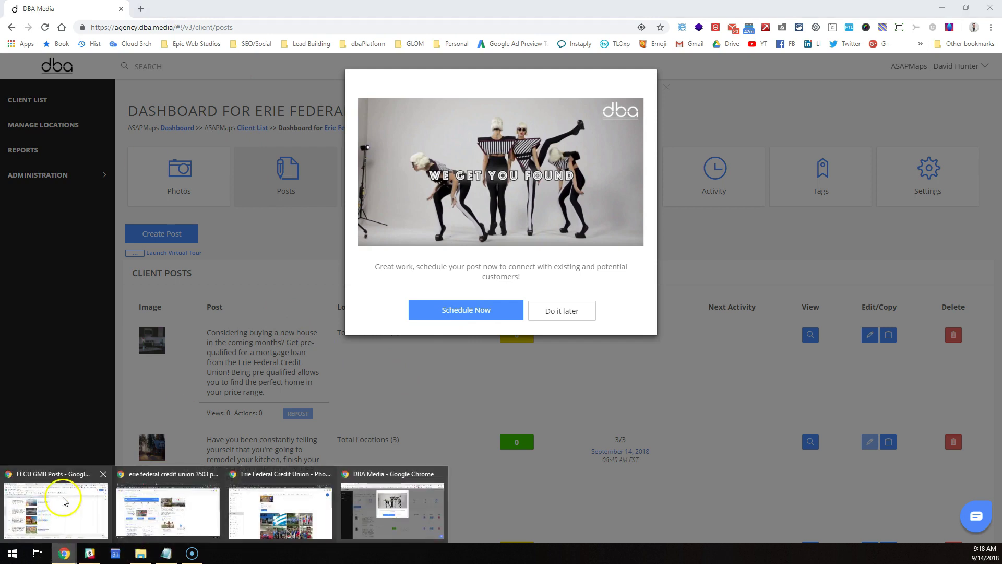
{"action": "left_click", "coordinate": [254, 505]}
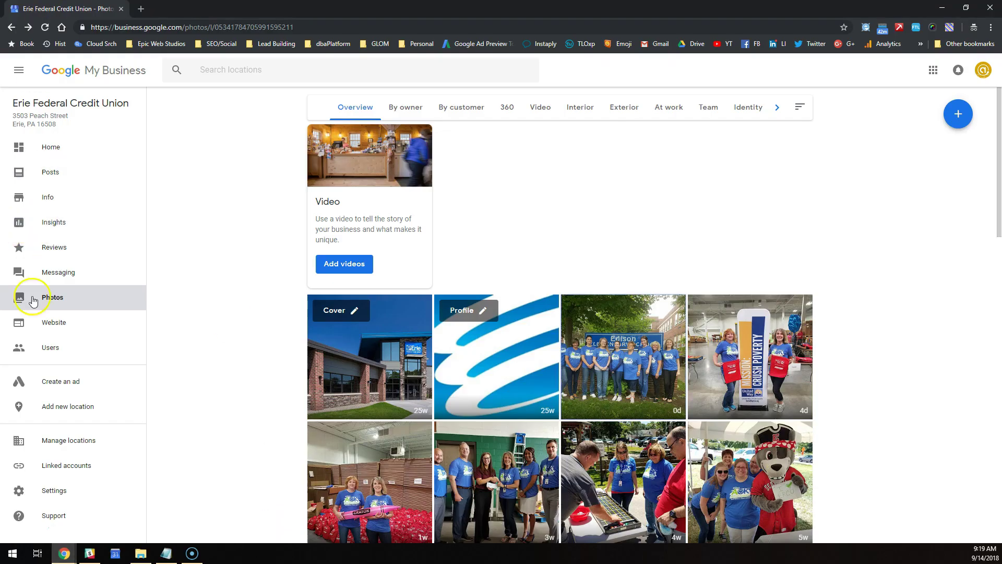
{"action": "left_click", "coordinate": [54, 174]}
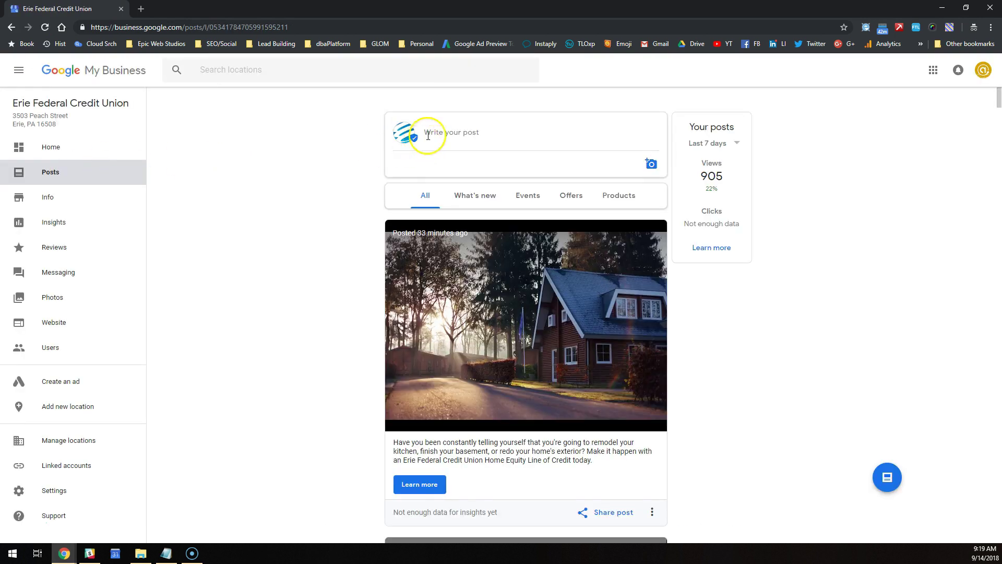
{"action": "left_click", "coordinate": [454, 132]}
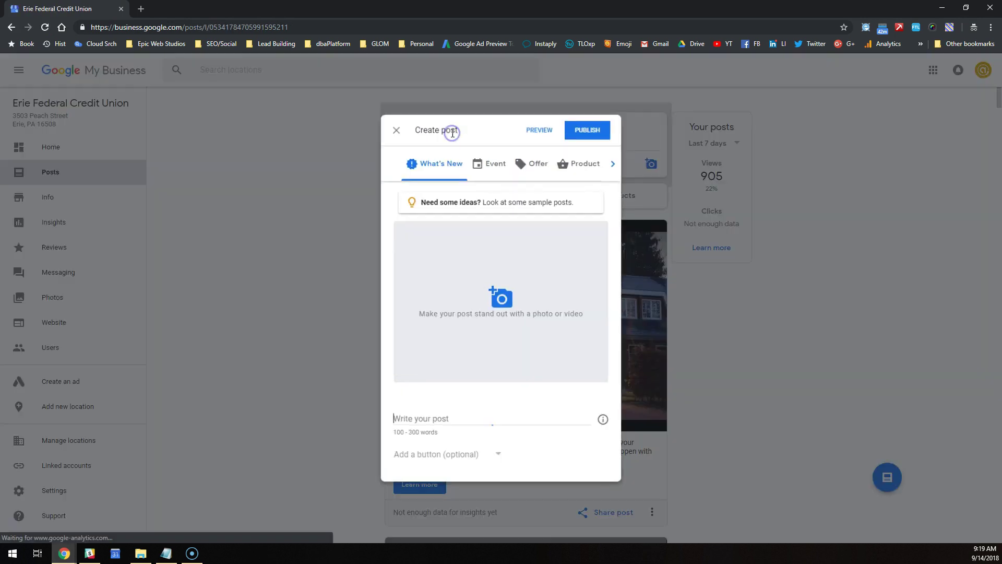
{"action": "left_click", "coordinate": [511, 324]}
{"action": "left_click", "coordinate": [459, 297]}
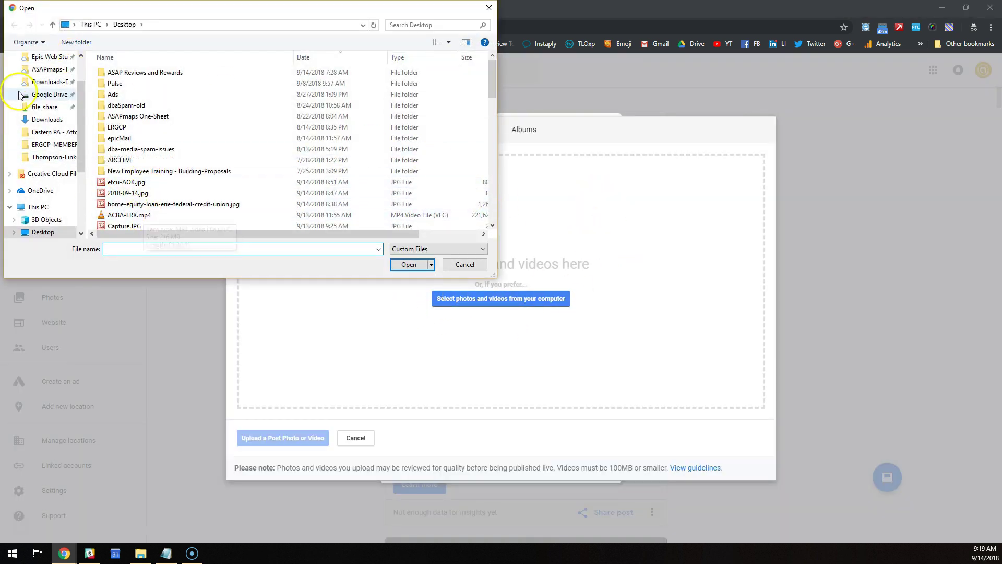
Step: Attach 123.jpg from the Downloads folder to the Google post draft
{"action": "left_click", "coordinate": [48, 119]}
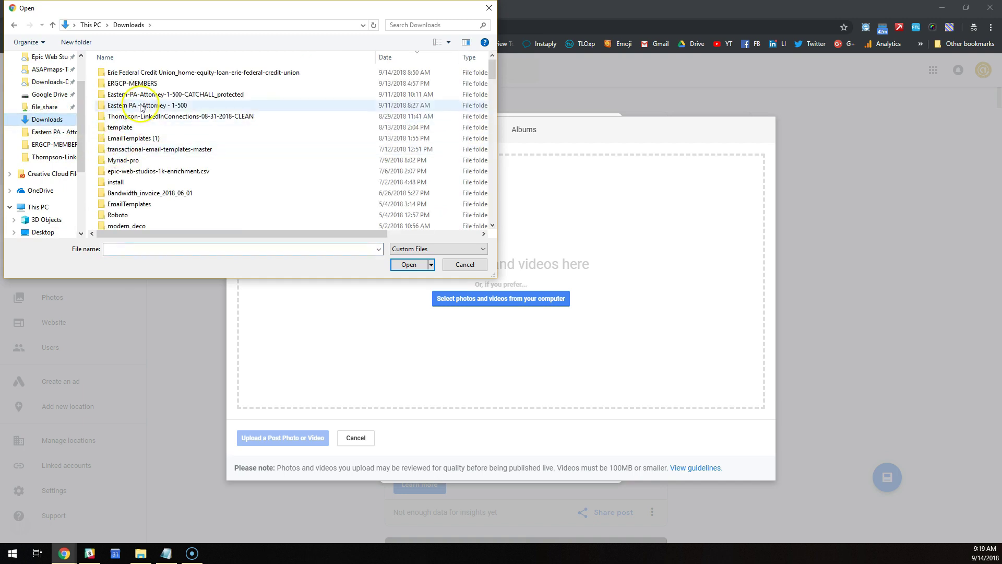
{"action": "scroll", "coordinate": [224, 193], "scroll_direction": "down", "scroll_amount": 4}
{"action": "left_click", "coordinate": [120, 125]}
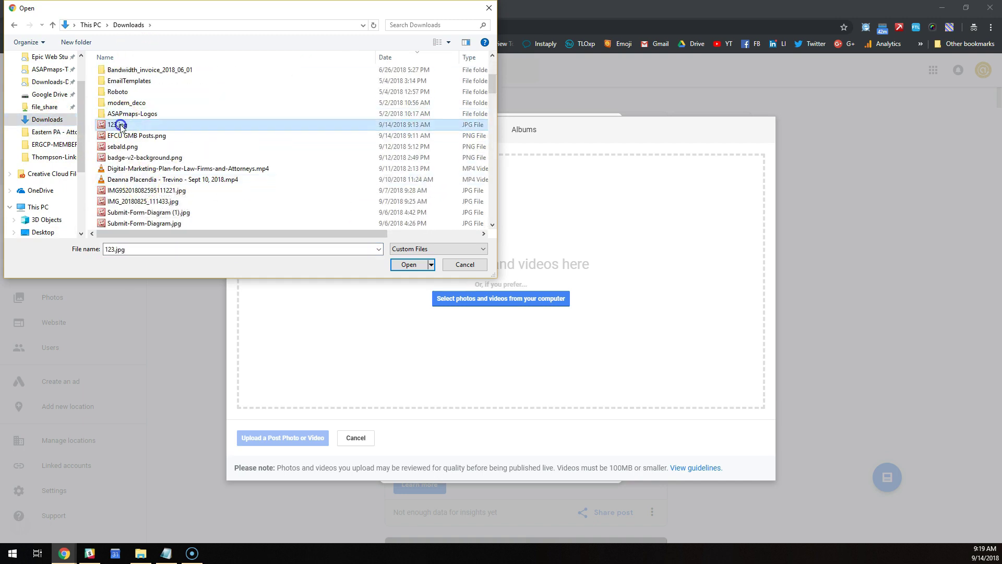
{"action": "left_click", "coordinate": [410, 265]}
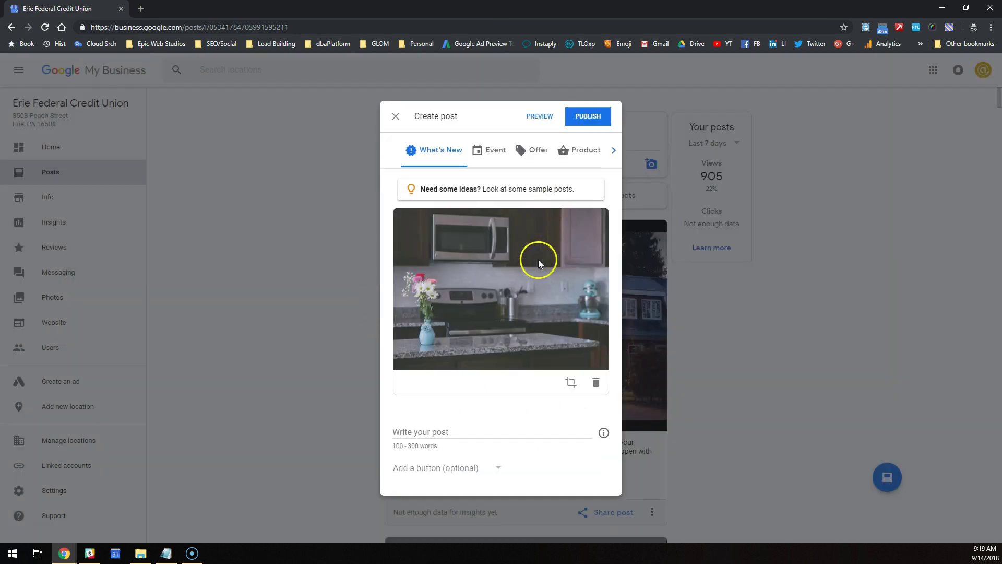
Step: Add a Learn more button linking to the eriefcu.org mortgage-center URL
{"action": "left_click", "coordinate": [439, 431]}
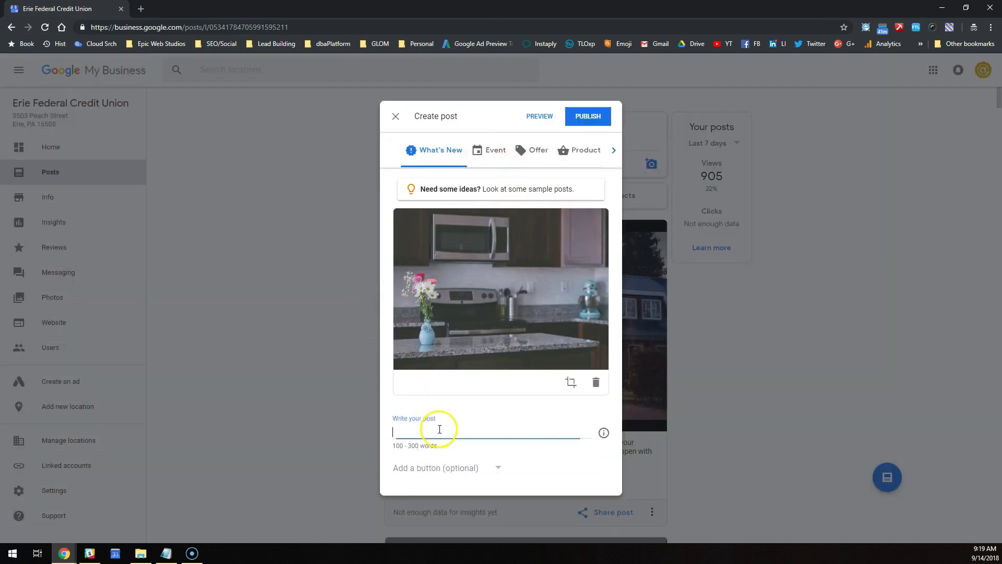
{"action": "left_click", "coordinate": [421, 466]}
{"action": "left_click", "coordinate": [420, 463]}
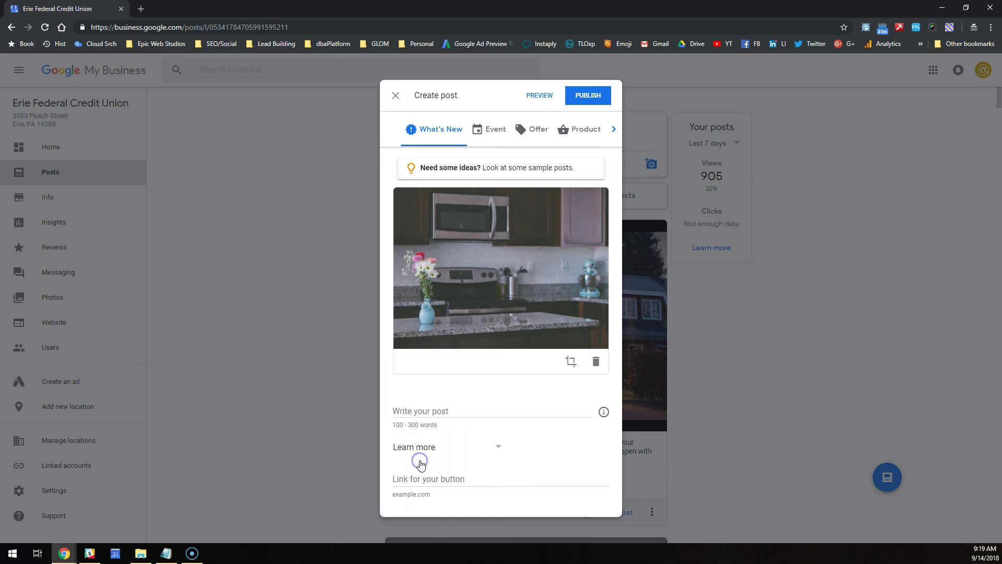
{"action": "left_click", "coordinate": [470, 477]}
{"action": "key", "text": "ctrl+v"}
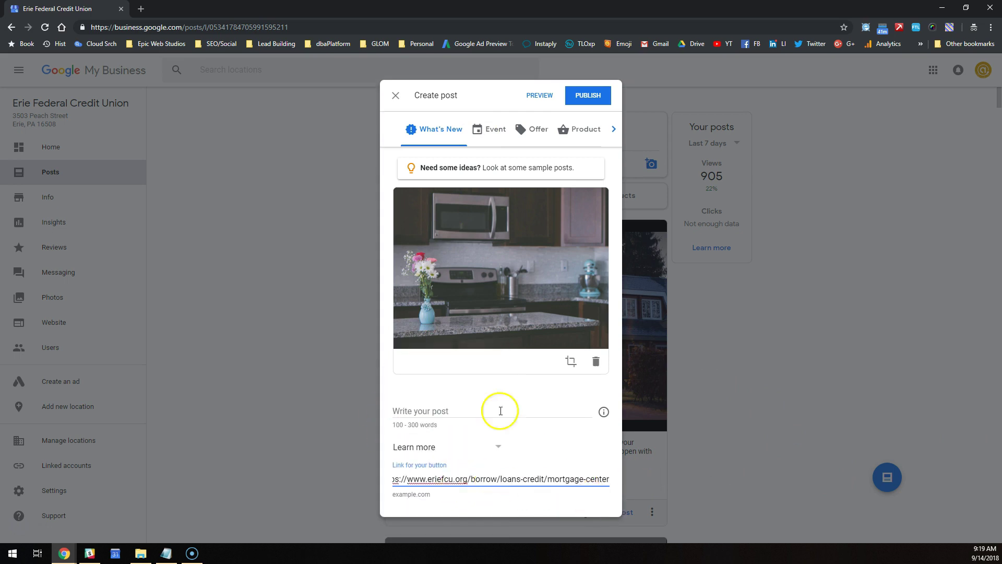
{"action": "left_click", "coordinate": [458, 399]}
Step: Paste the mortgage pre-qualification paragraph into the post text
{"action": "left_click", "coordinate": [473, 416]}
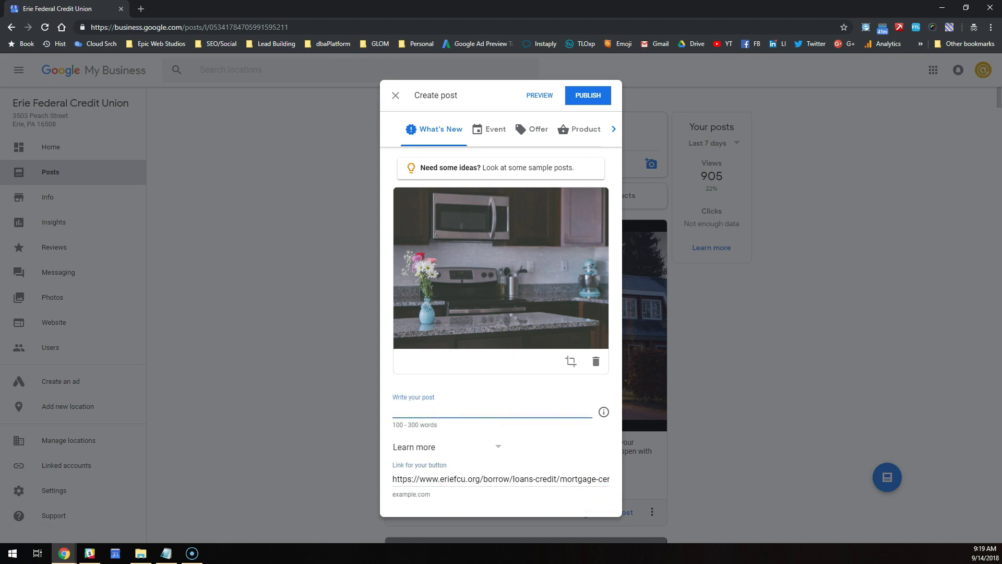
{"action": "key", "text": "alt+Tab"}
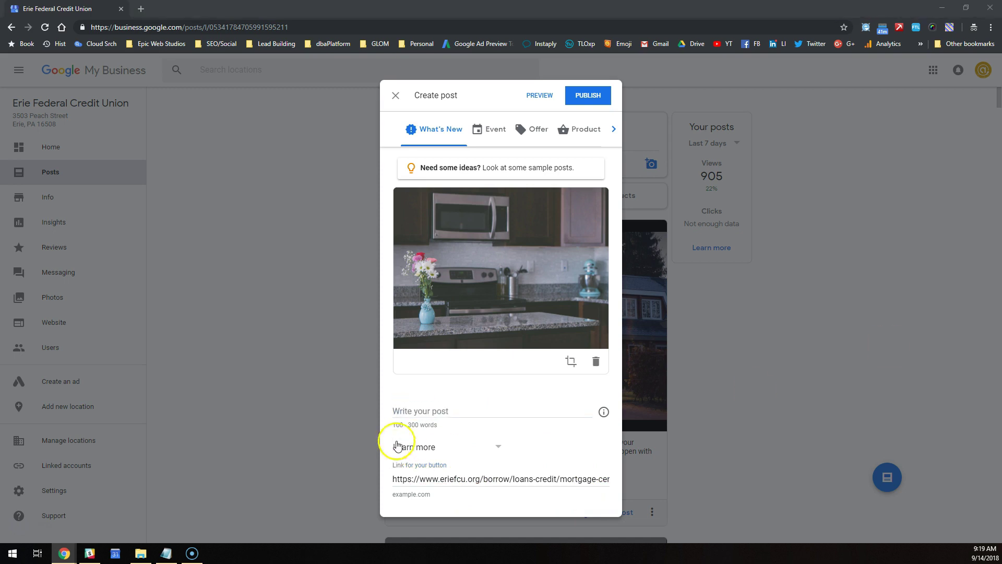
{"action": "left_click", "coordinate": [434, 406]}
{"action": "type", "text": "Considering buying a new house in the coming months? Get pre-qualified for a mortgage loan from the Erie Federal Credit Union! Being pre-qualified allows you to find the perfect home in your price range."}
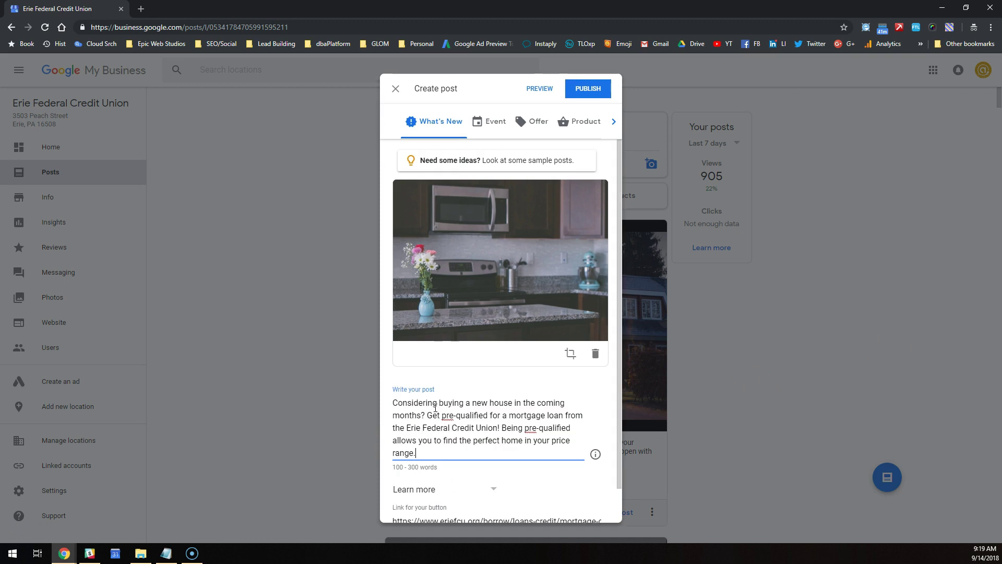
{"action": "scroll", "coordinate": [444, 458], "scroll_direction": "down", "scroll_amount": 1}
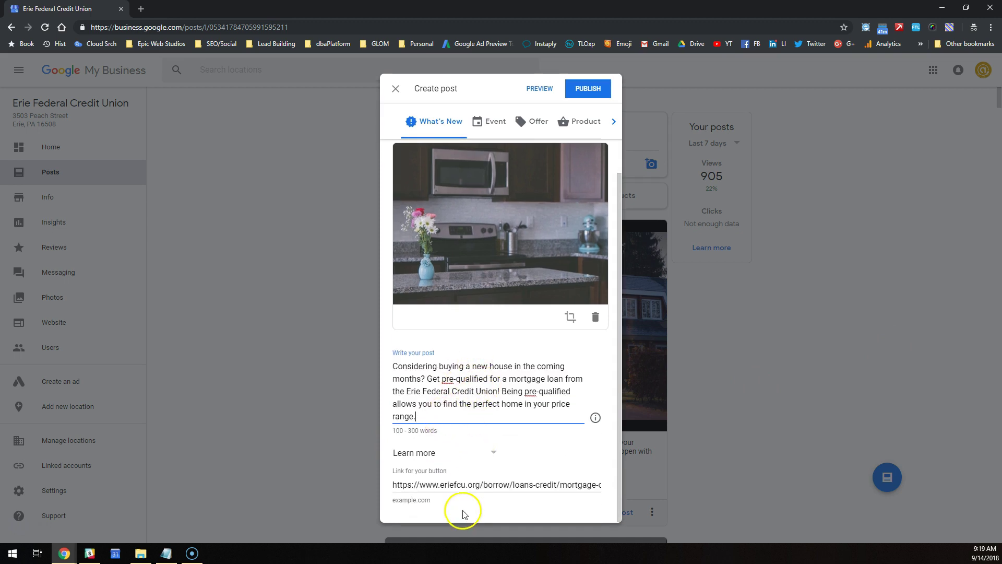
{"action": "scroll", "coordinate": [478, 418], "scroll_direction": "up", "scroll_amount": 1}
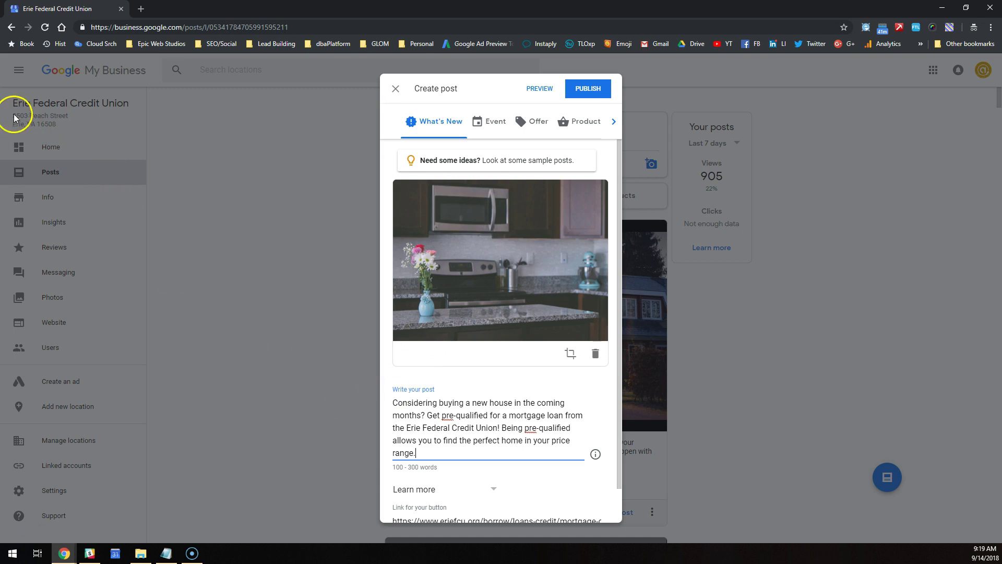
Step: Close the Google post draft unpublished and return to DBA Media
{"action": "left_click", "coordinate": [396, 90]}
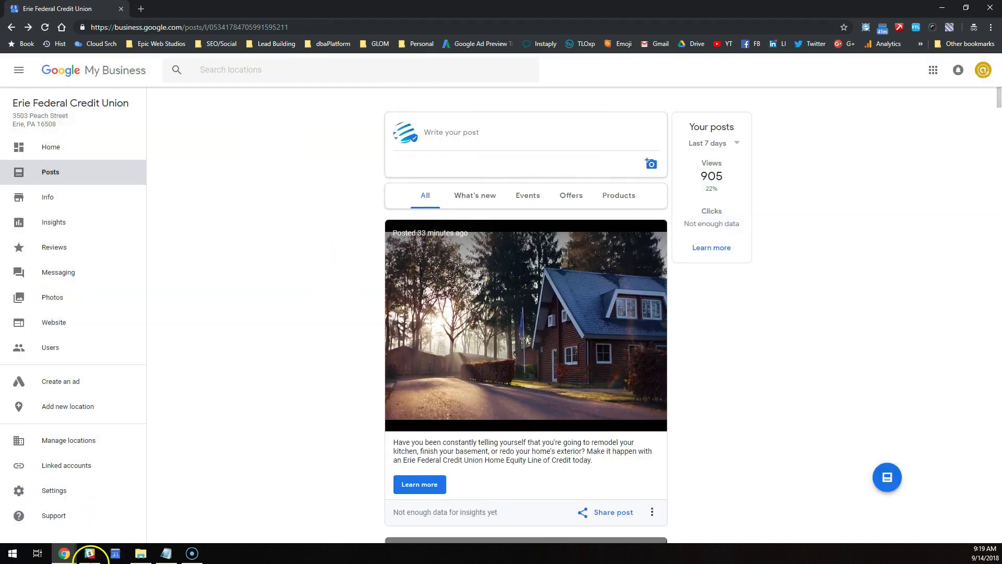
{"action": "left_click", "coordinate": [74, 557]}
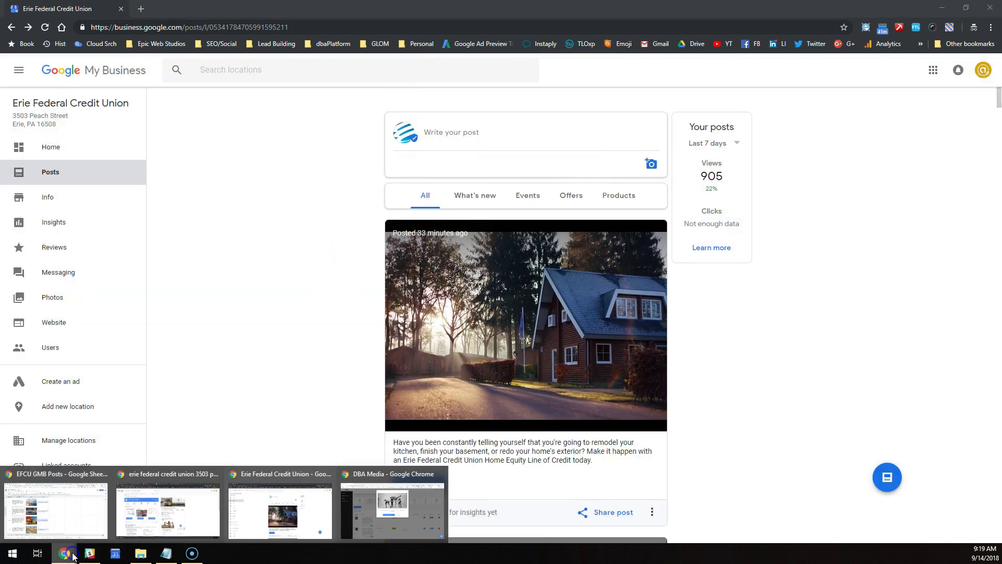
{"action": "left_click", "coordinate": [406, 505]}
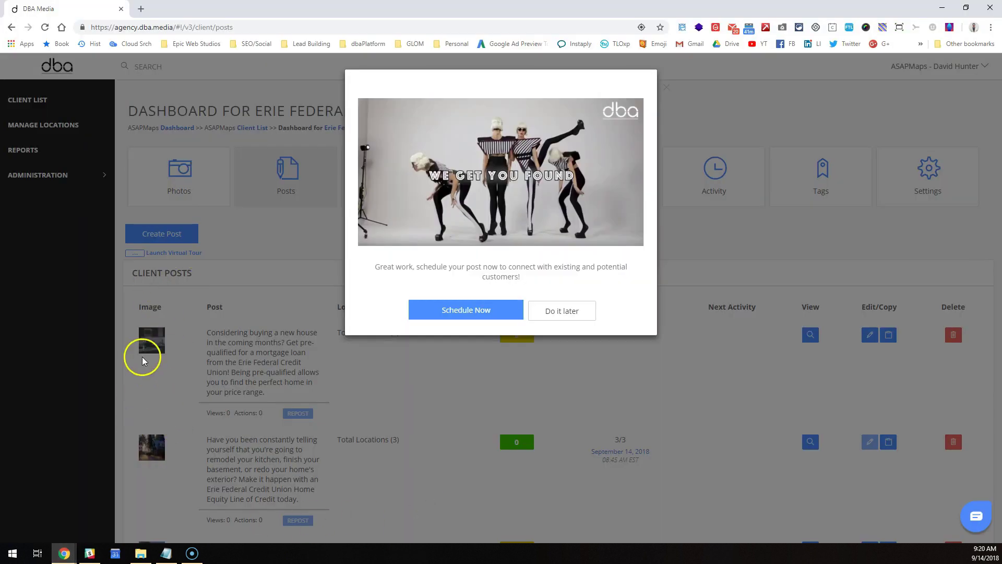
Step: Schedule the mortgage post for 09:20 AM across all three locations
{"action": "left_click", "coordinate": [463, 312]}
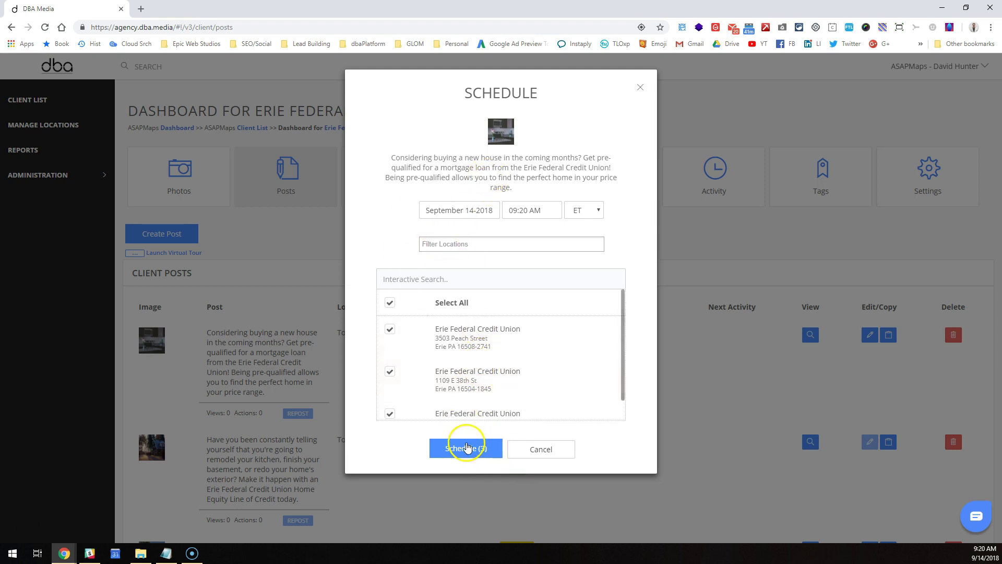
{"action": "left_click", "coordinate": [526, 210]}
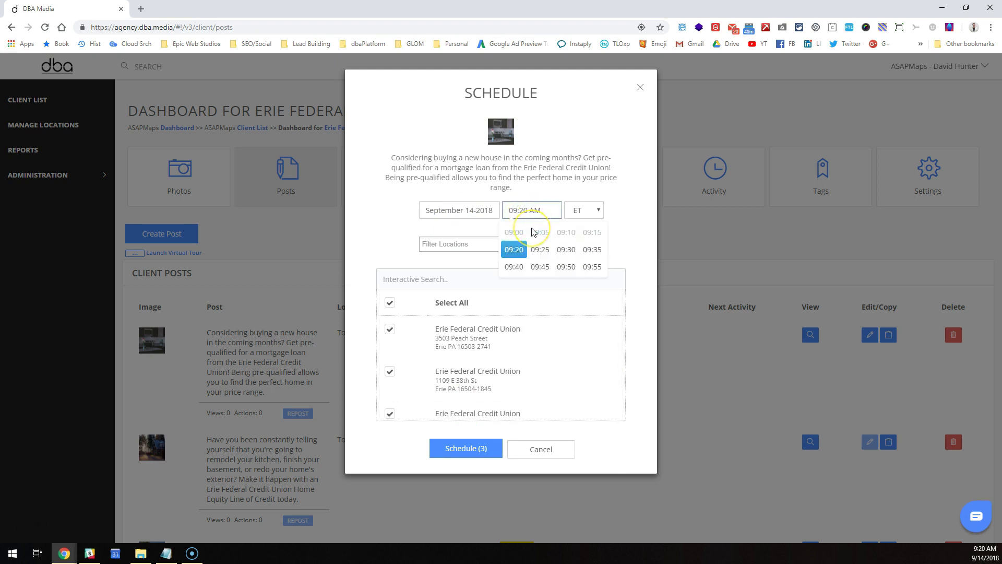
{"action": "left_click", "coordinate": [520, 250]}
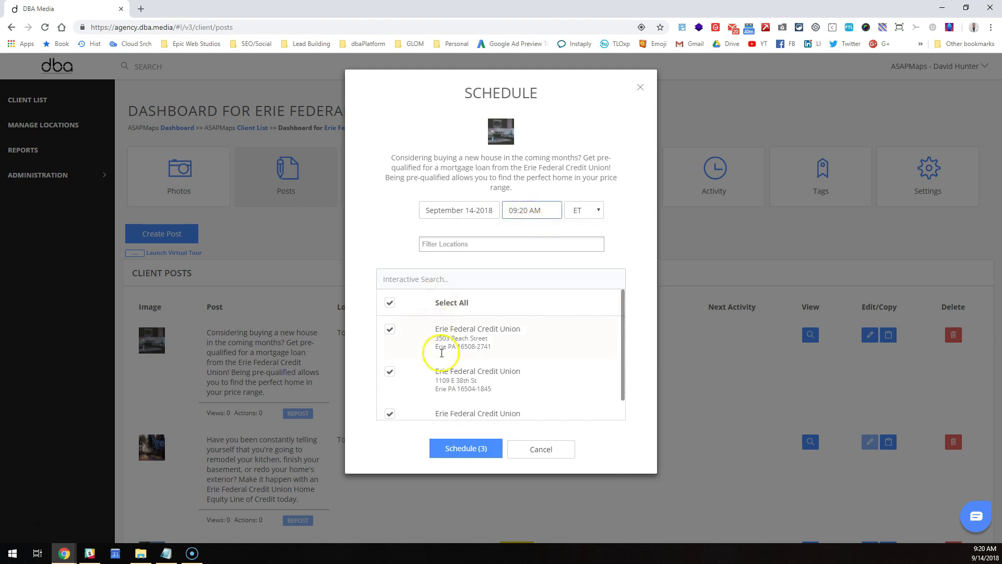
{"action": "left_click", "coordinate": [464, 449]}
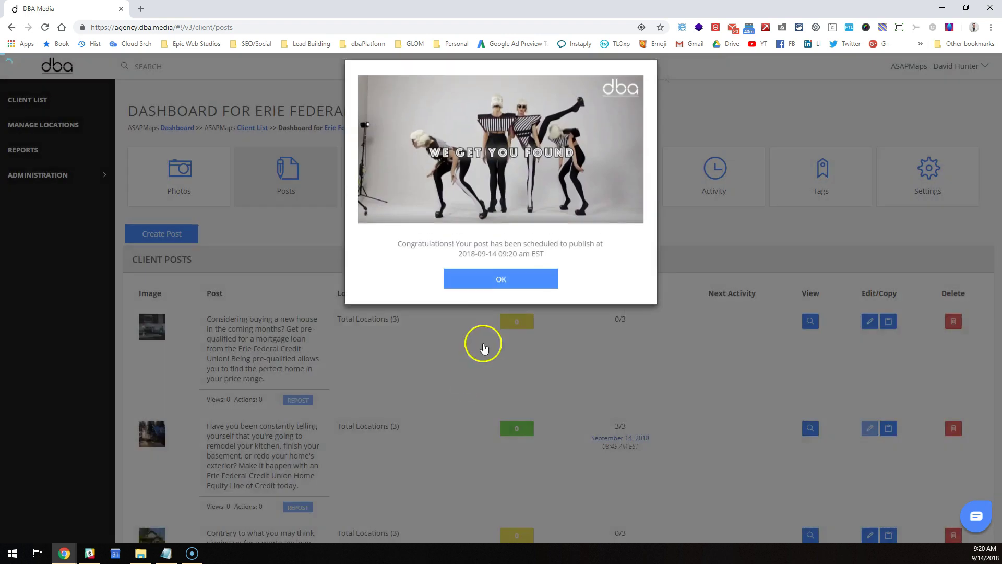
{"action": "left_click_drag", "start_coordinate": [412, 257], "coordinate": [586, 268]}
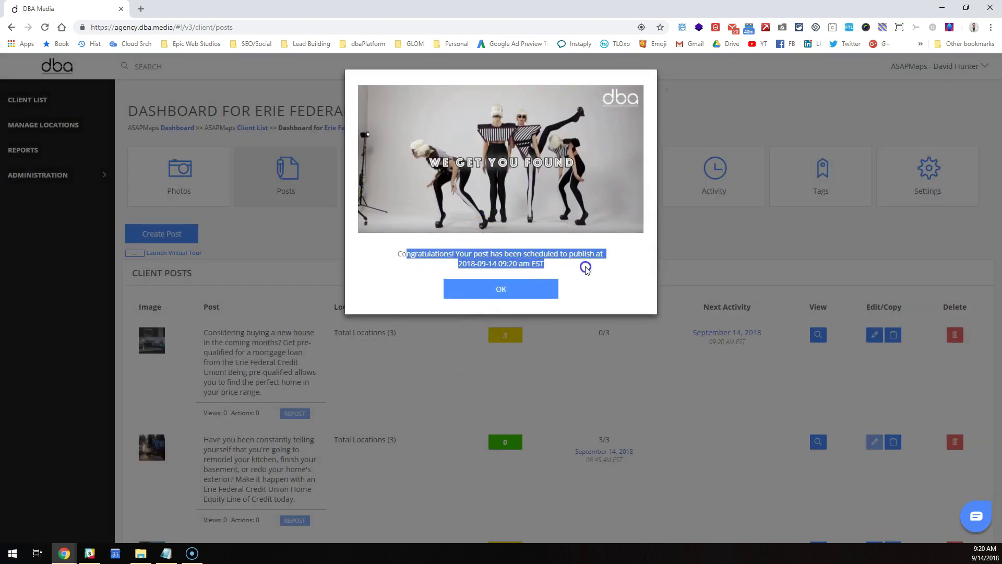
{"action": "left_click", "coordinate": [579, 256]}
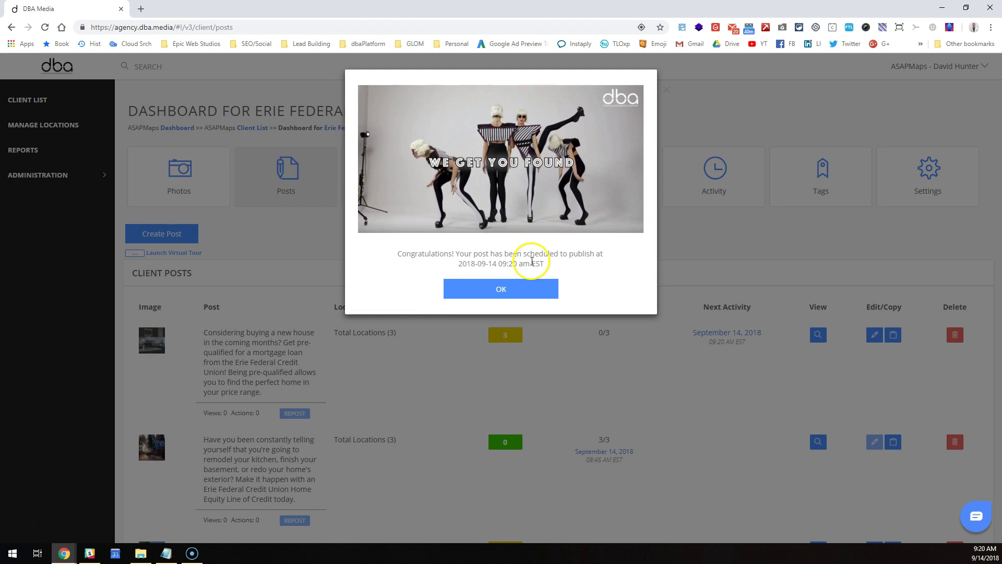
Step: Dismiss the scheduling confirmation, review the post's locations, and reload the dashboard
{"action": "left_click", "coordinate": [509, 287]}
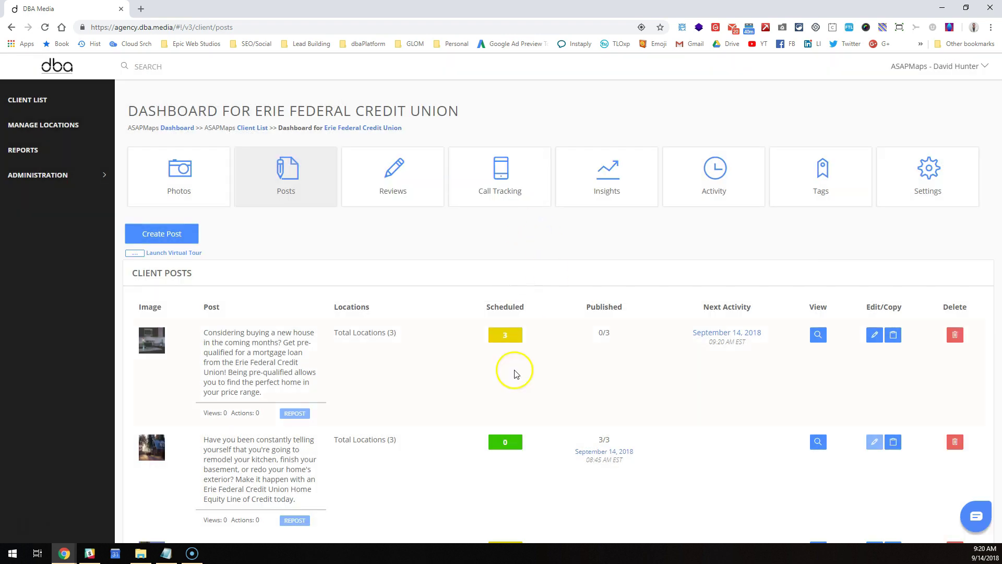
{"action": "left_click", "coordinate": [509, 337]}
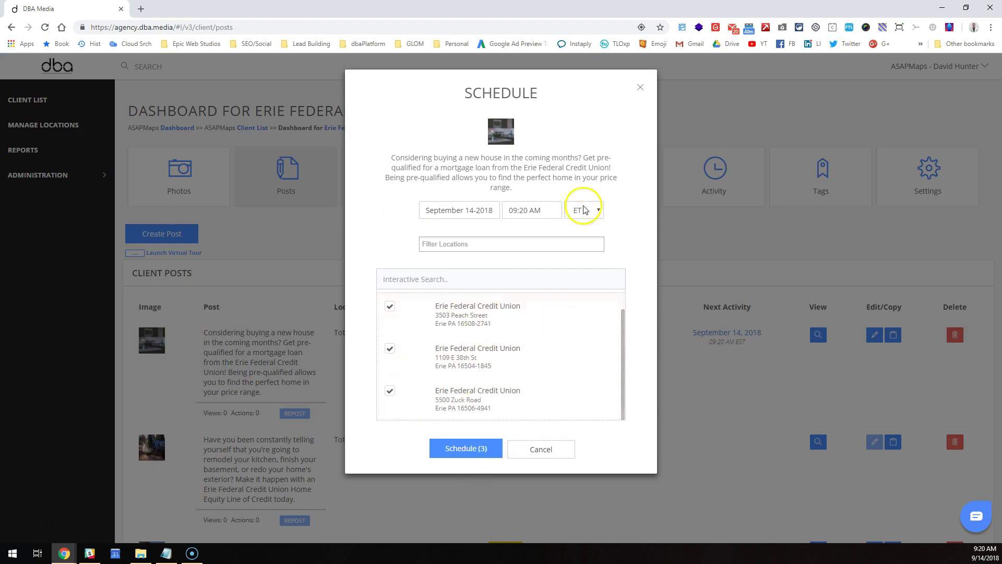
{"action": "left_click", "coordinate": [640, 87]}
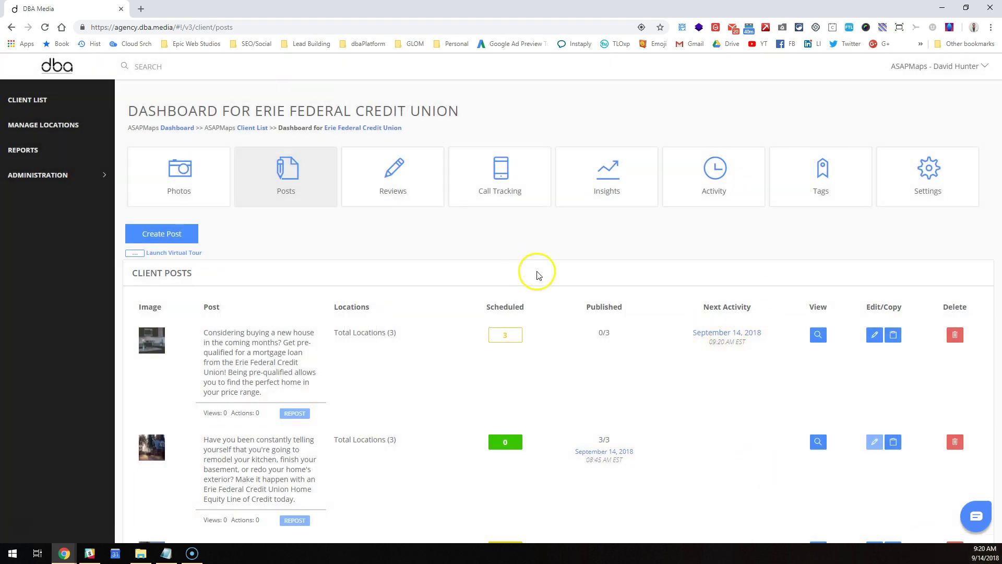
{"action": "left_click", "coordinate": [42, 27]}
Step: View the mortgage post's details for 3503 Peach Street and inspect its UTM-tagged link
{"action": "left_click", "coordinate": [817, 334]}
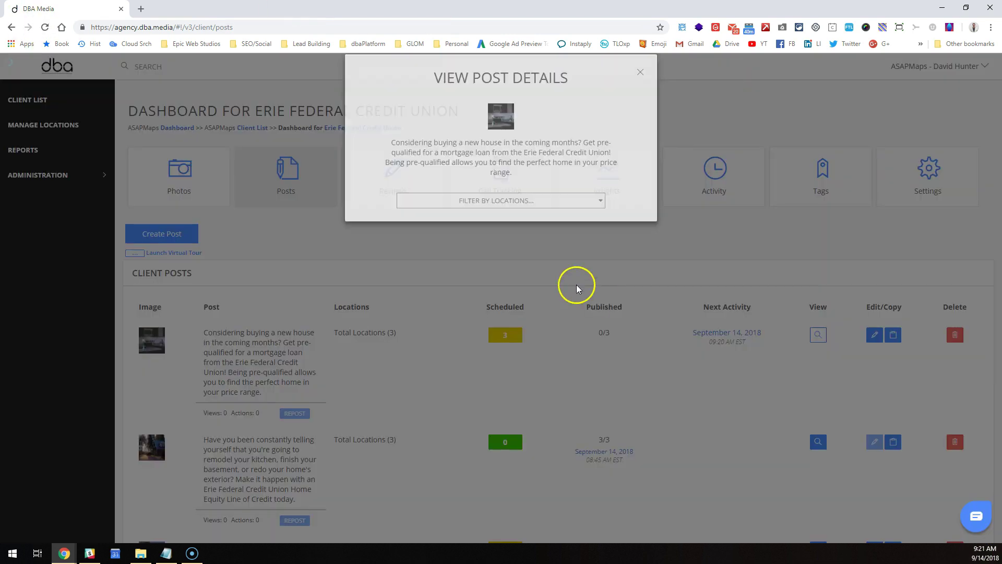
{"action": "left_click", "coordinate": [501, 215]}
{"action": "left_click", "coordinate": [455, 269]}
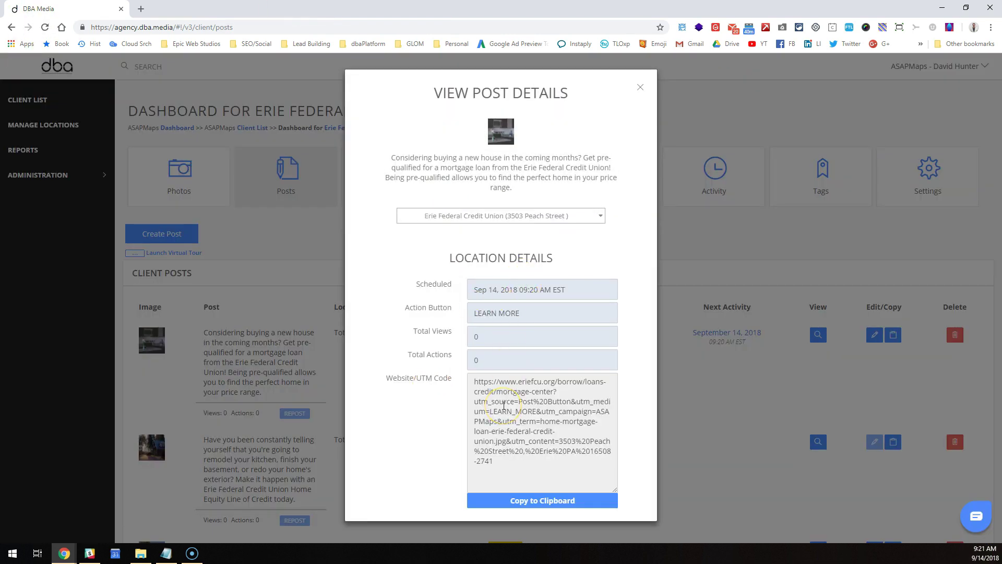
{"action": "left_click_drag", "start_coordinate": [476, 382], "coordinate": [519, 474]}
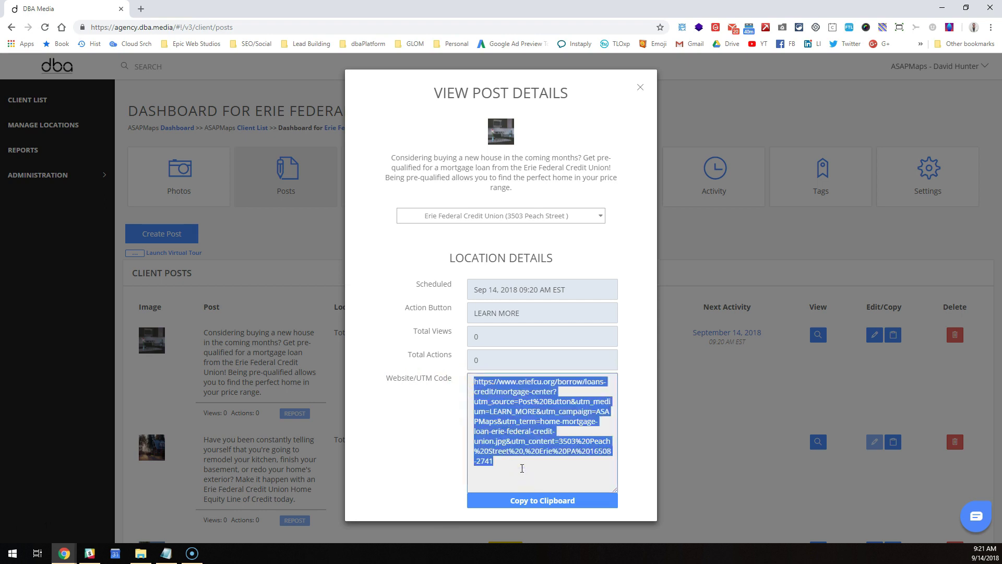
{"action": "left_click", "coordinate": [521, 468]}
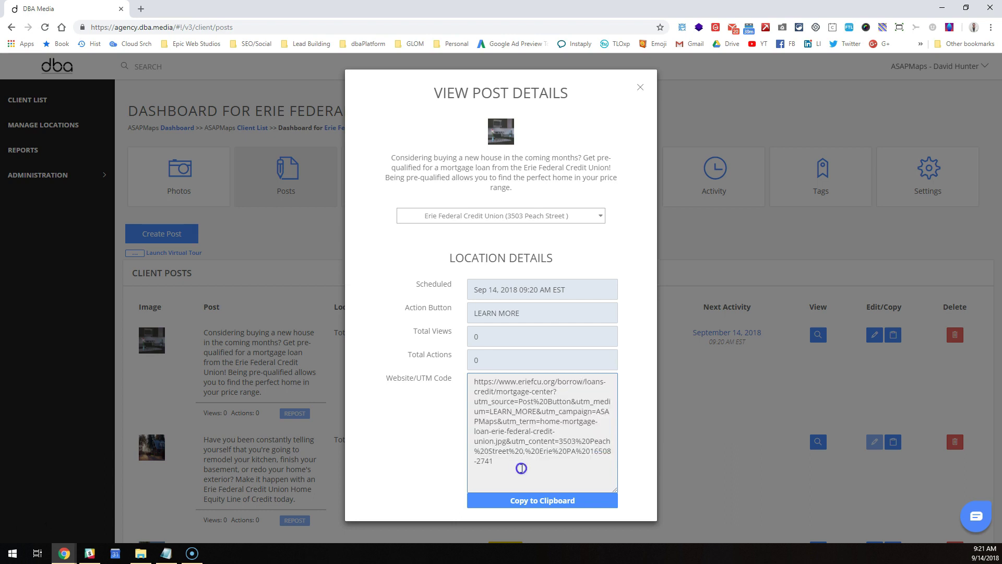
{"action": "left_click_drag", "start_coordinate": [522, 468], "coordinate": [477, 386]}
Step: Close the post details and return to the Google My Business posts window
{"action": "left_click", "coordinate": [640, 87]}
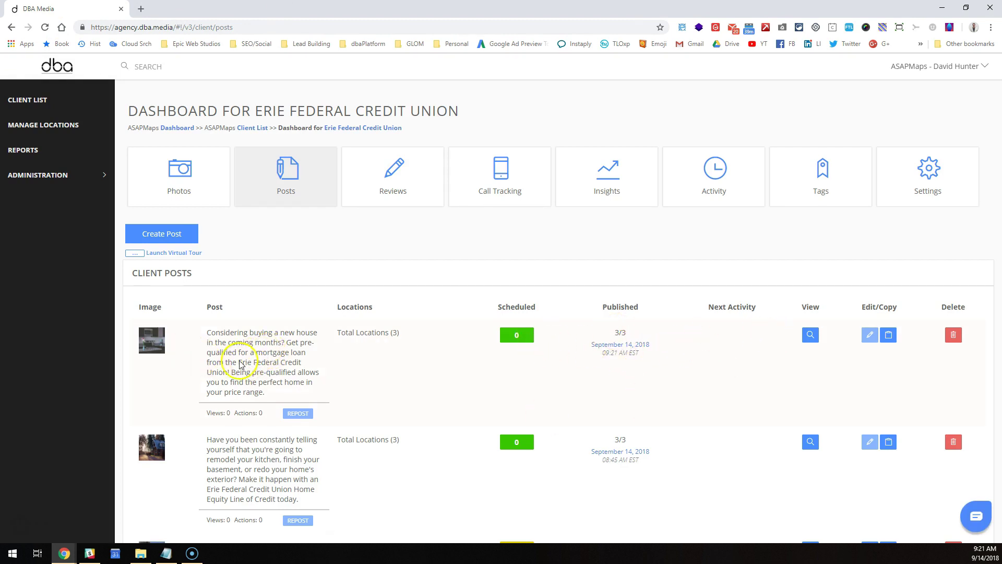
{"action": "left_click", "coordinate": [64, 553]}
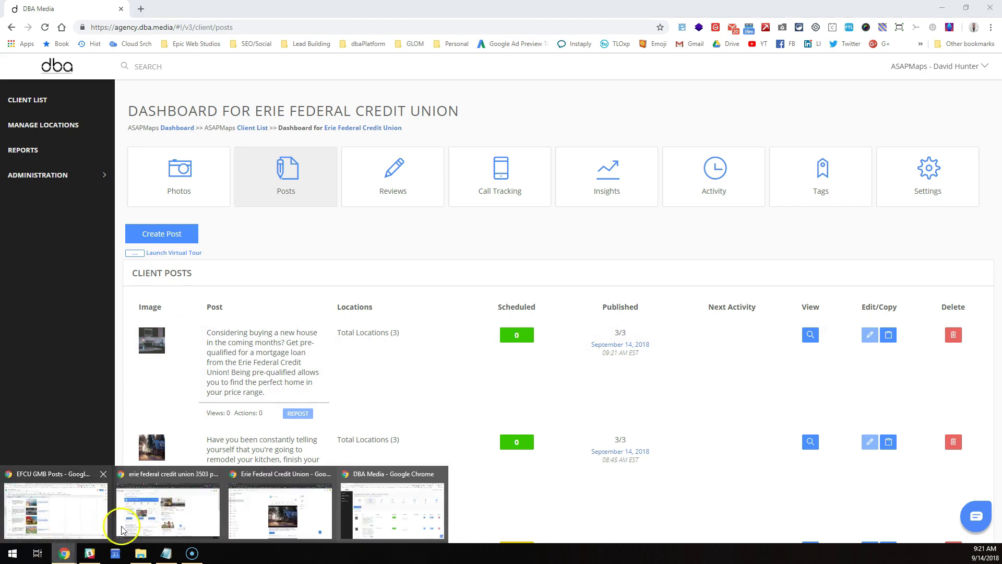
{"action": "left_click", "coordinate": [264, 525]}
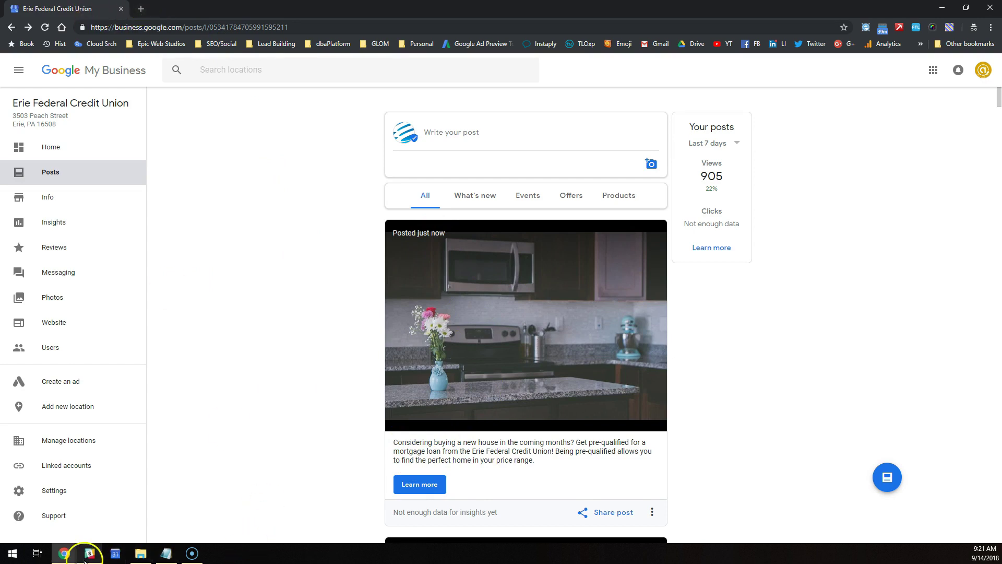
Step: Search Google in a private tab for the Erie Federal Credit Union branch at 3503 Peach St, Erie
{"action": "left_click", "coordinate": [140, 7]}
{"action": "type", "text": "ERIE FEDERAL CREDIT UNIOPN 3503 PEACH S"}
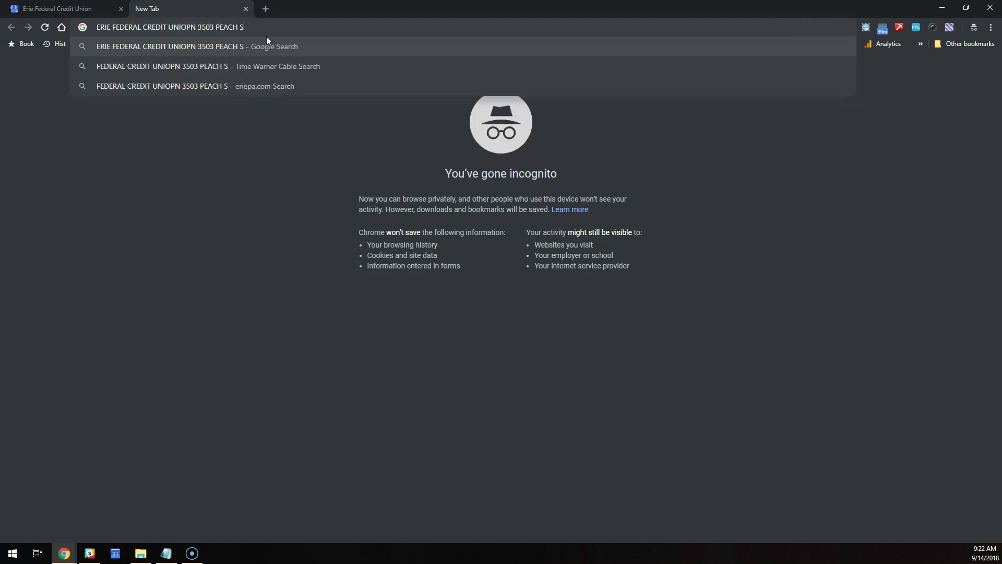
{"action": "type", "text": "T ERIE"}
{"action": "key", "text": "Return"}
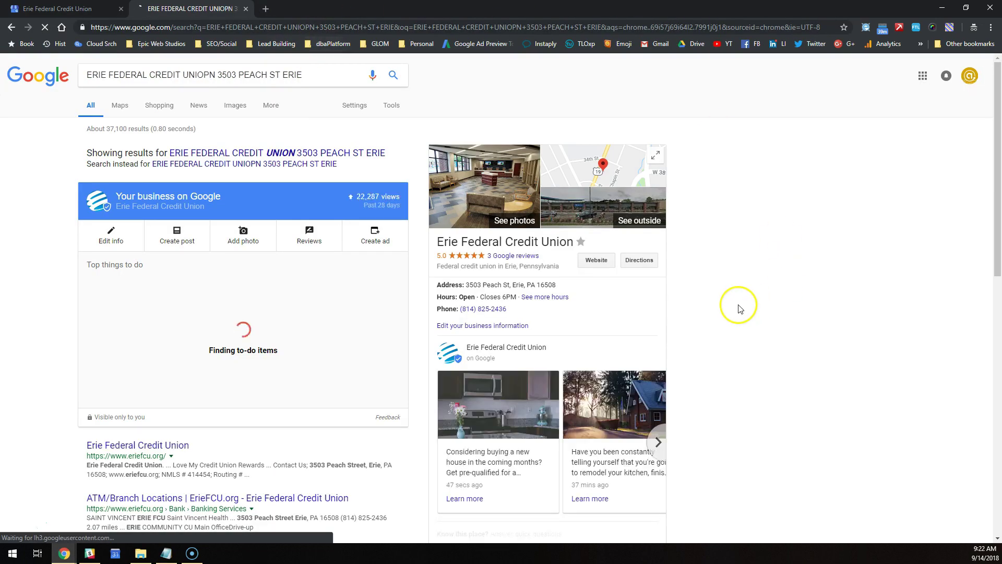
Step: Open the kitchen mortgage post from the listing's post cards and follow its Learn more link
{"action": "scroll", "coordinate": [616, 324], "scroll_direction": "down", "scroll_amount": 2}
{"action": "left_click_drag", "start_coordinate": [454, 355], "coordinate": [565, 371]}
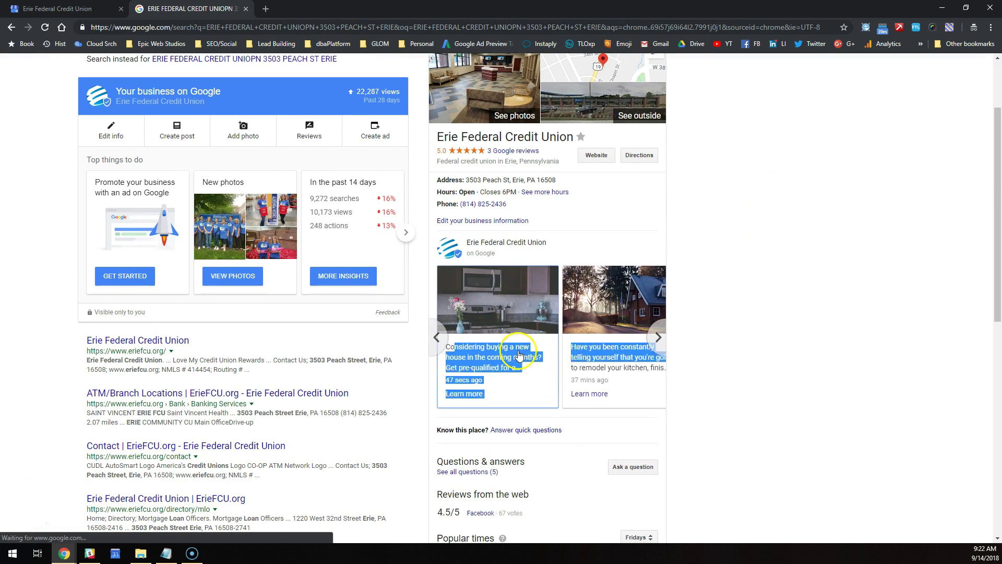
{"action": "left_click", "coordinate": [850, 310]}
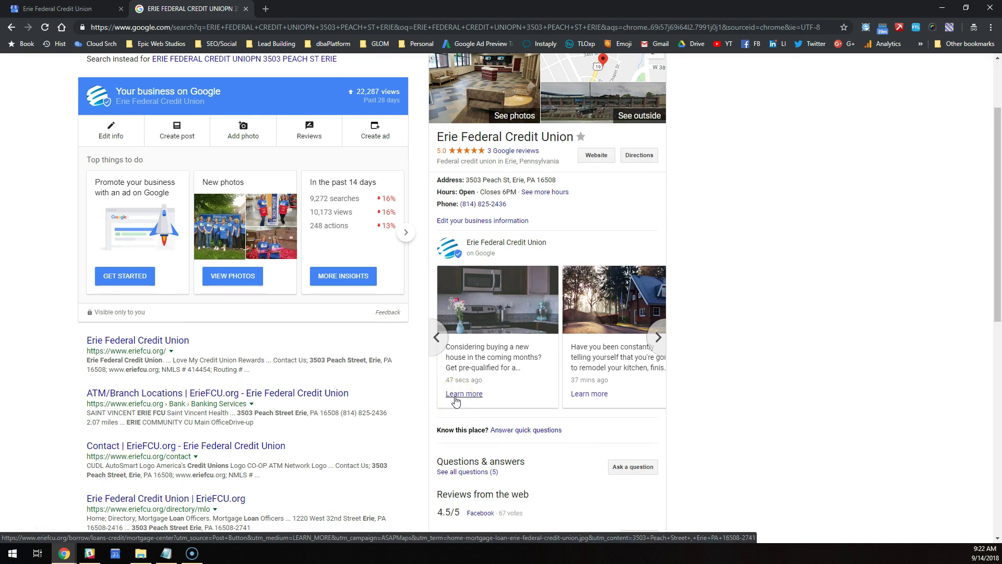
{"action": "left_click", "coordinate": [462, 311]}
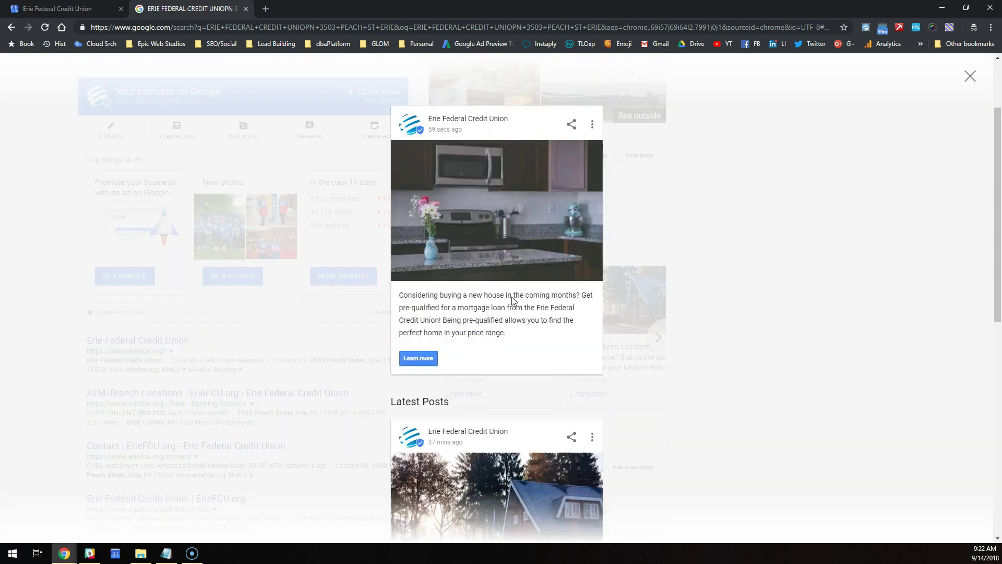
{"action": "left_click", "coordinate": [418, 356]}
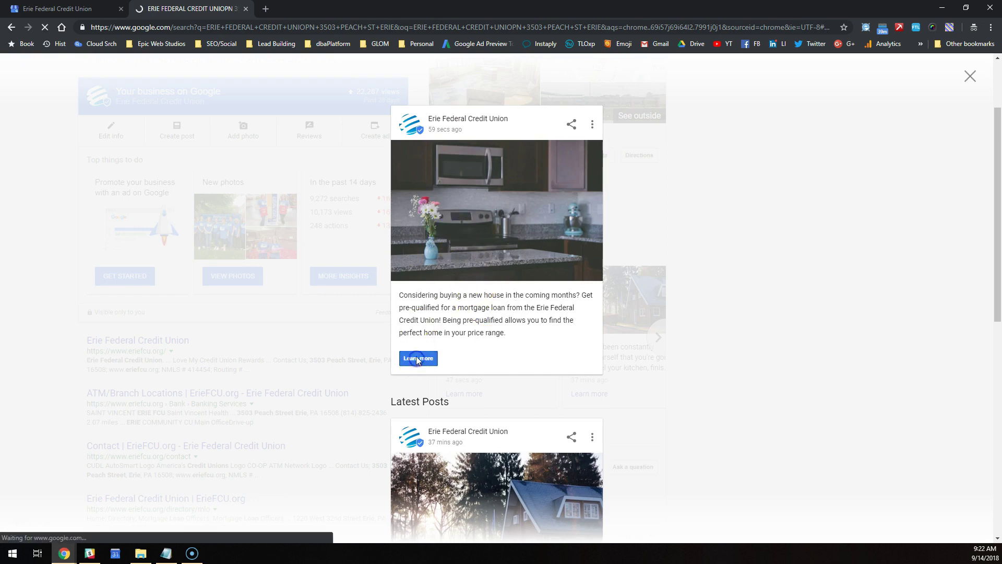